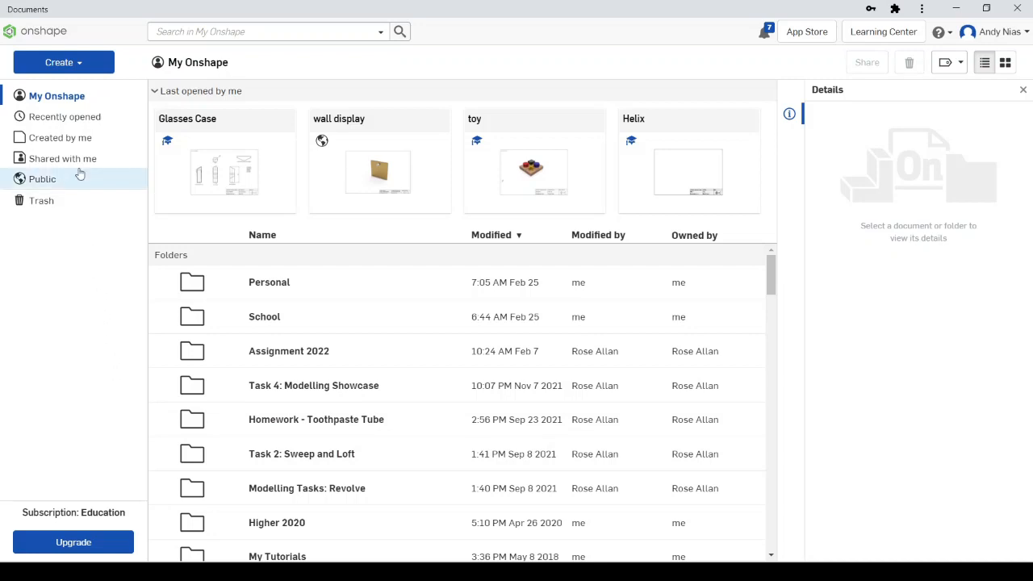
- Create a new document named "intro models"
click(53, 63)
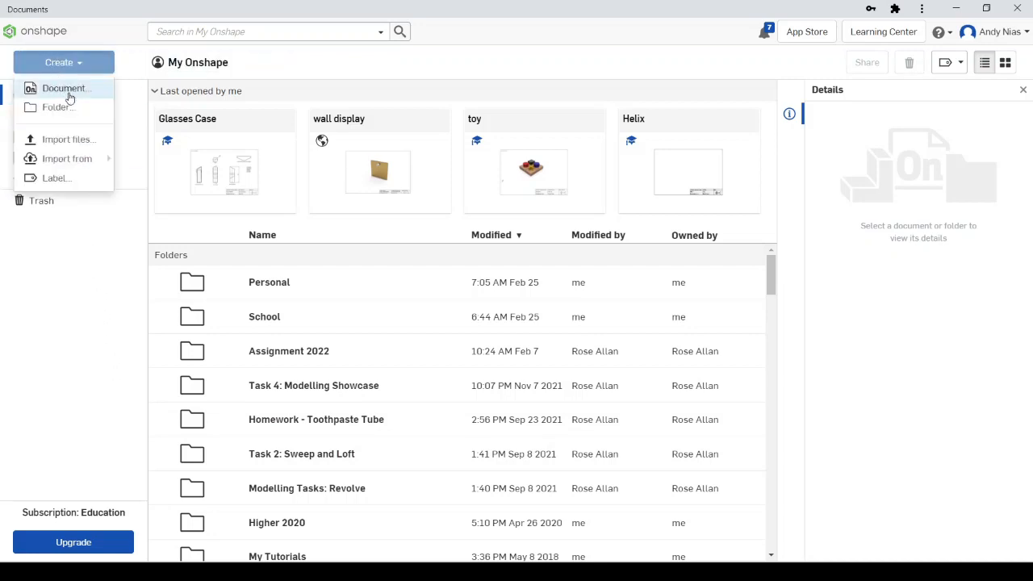
click(71, 90)
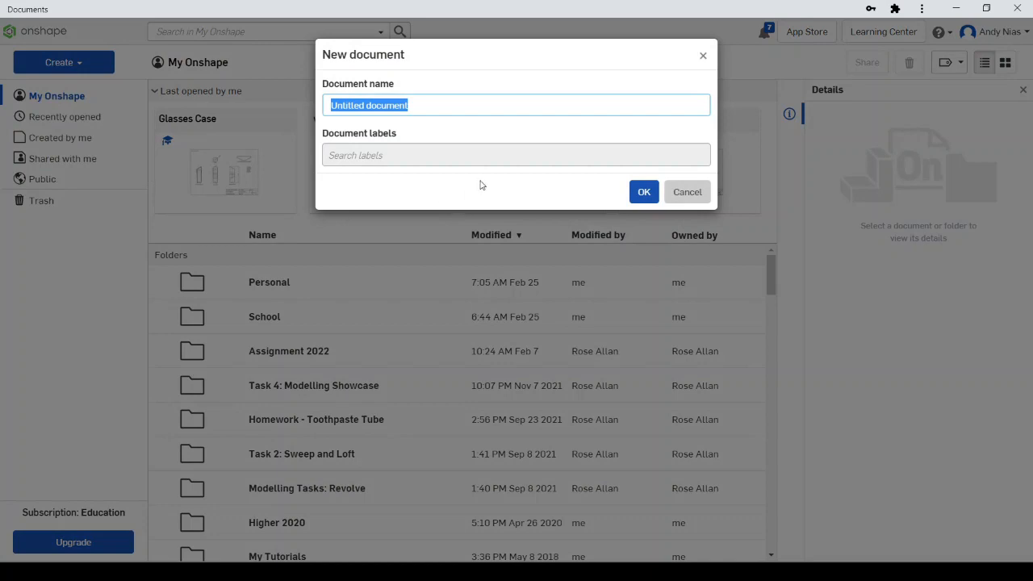
text(int)
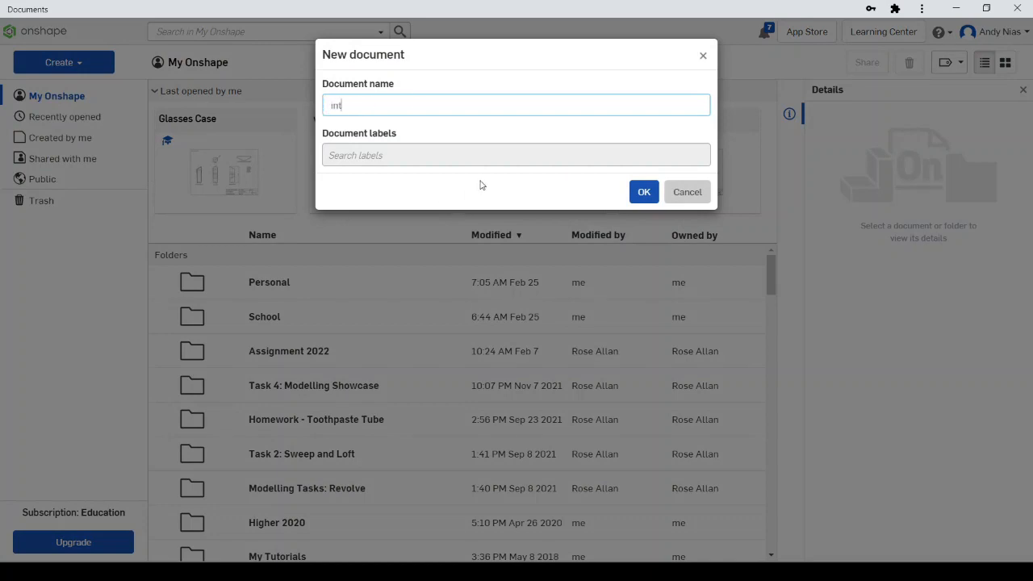
text(ro models)
click(644, 192)
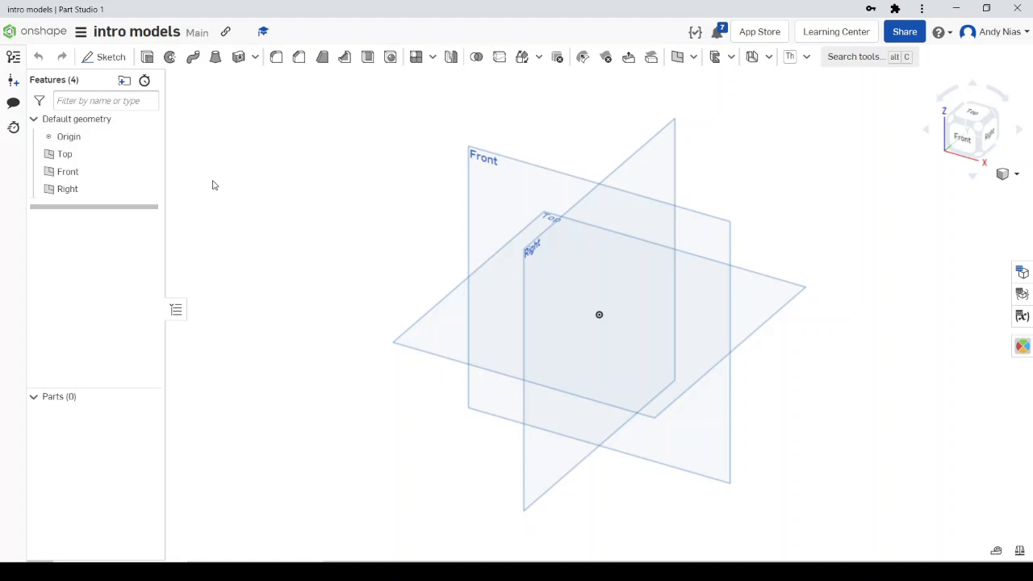
- Start a new sketch, try the Front plane, and replace it with the Top plane as the sketch plane
click(94, 61)
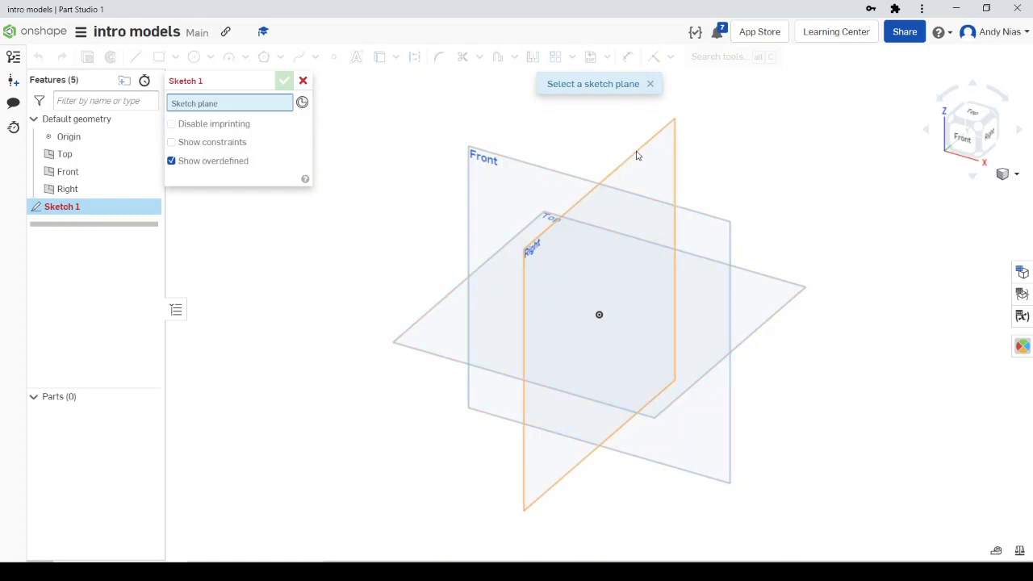
click(478, 174)
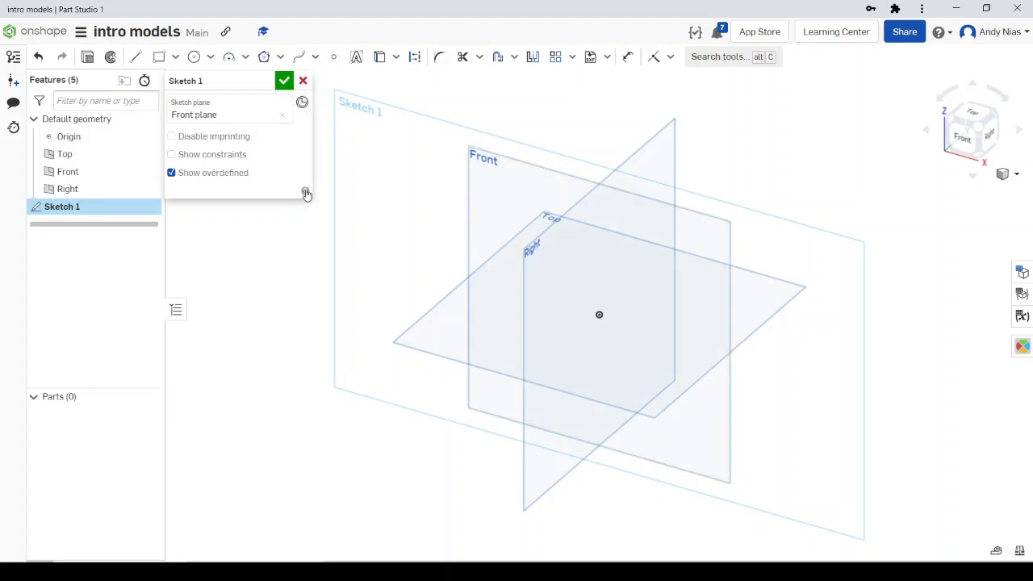
click(282, 120)
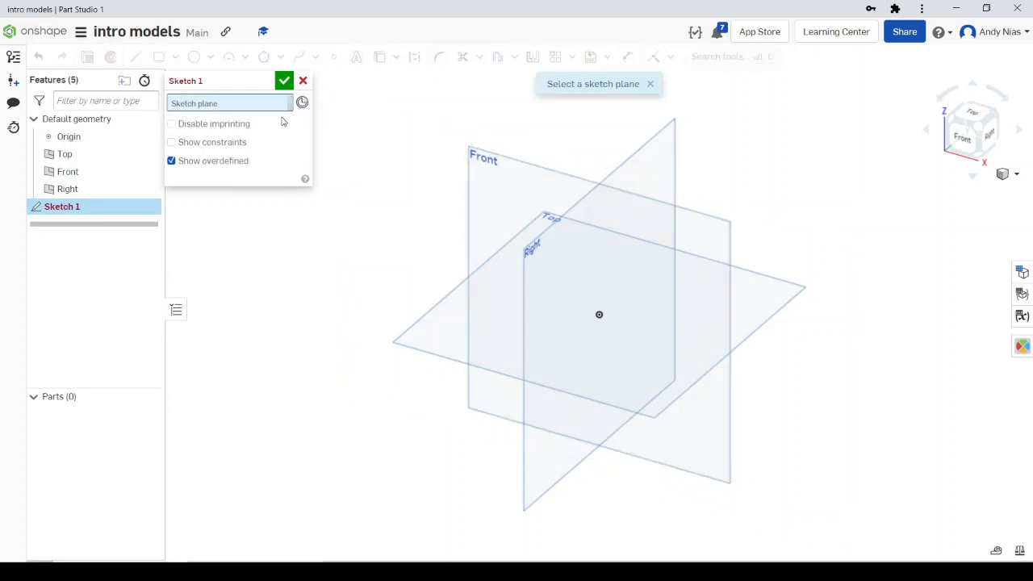
click(428, 321)
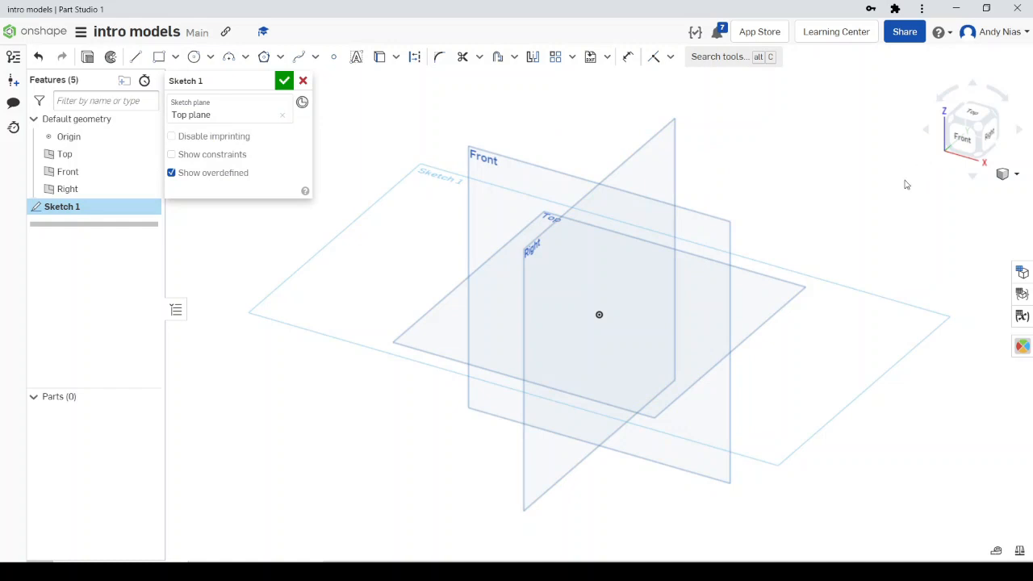
- Sketch a corner rectangle from the origin, about 55 mm wide and 58 mm high, accept its dimensions and finish the sketch
click(973, 113)
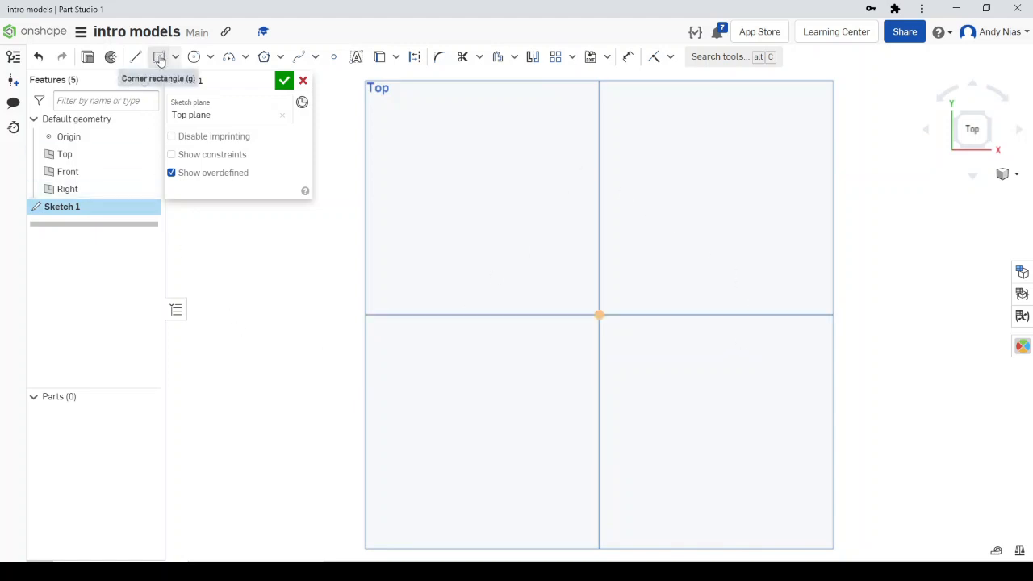
click(160, 58)
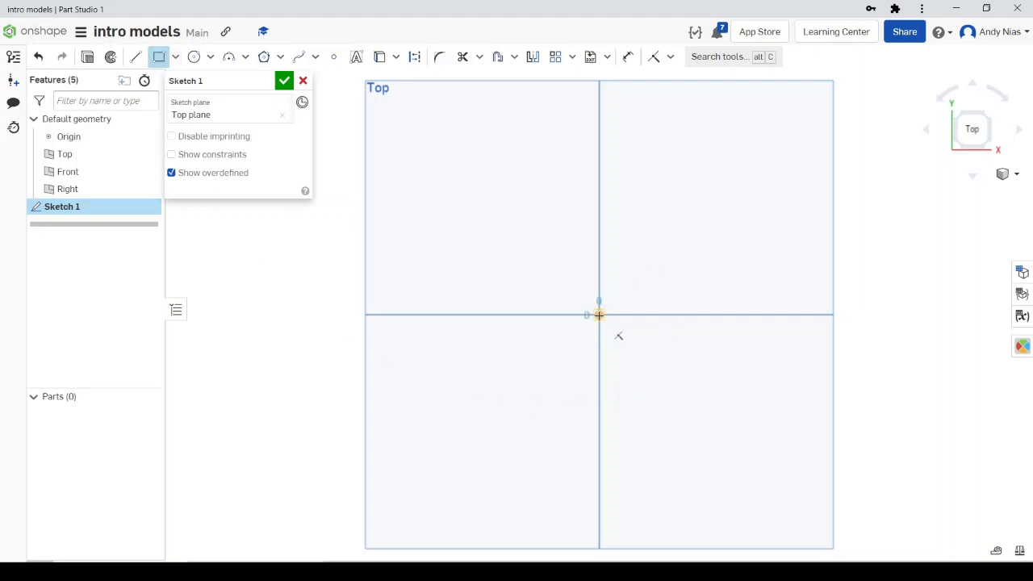
click(598, 315)
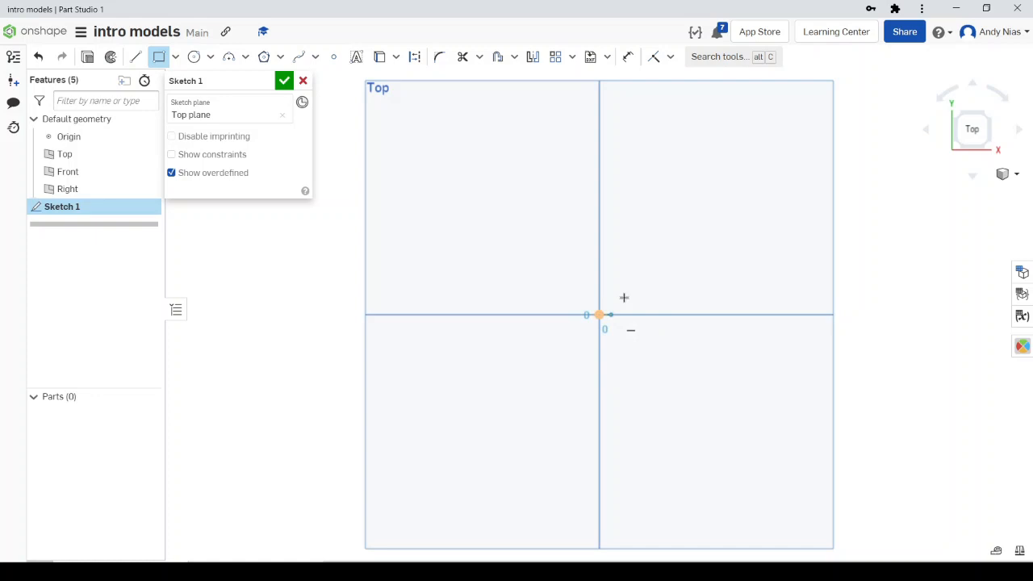
click(772, 134)
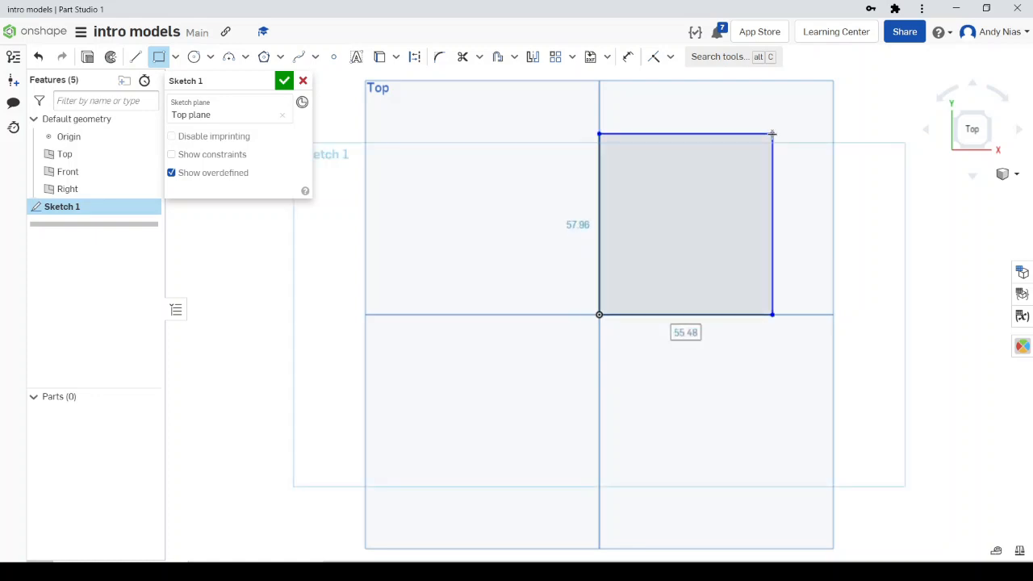
key(Return)
key(Return)
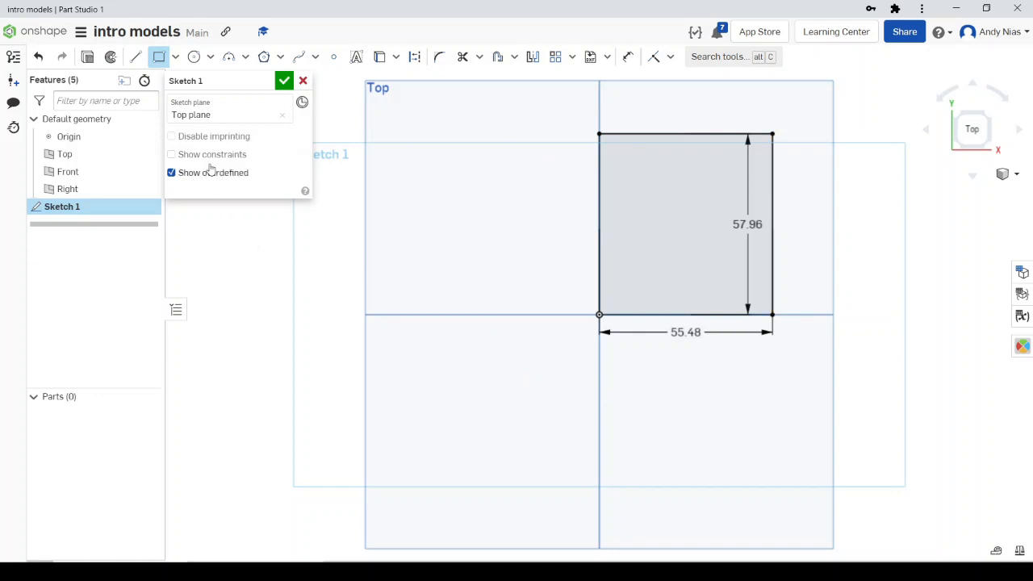
click(284, 81)
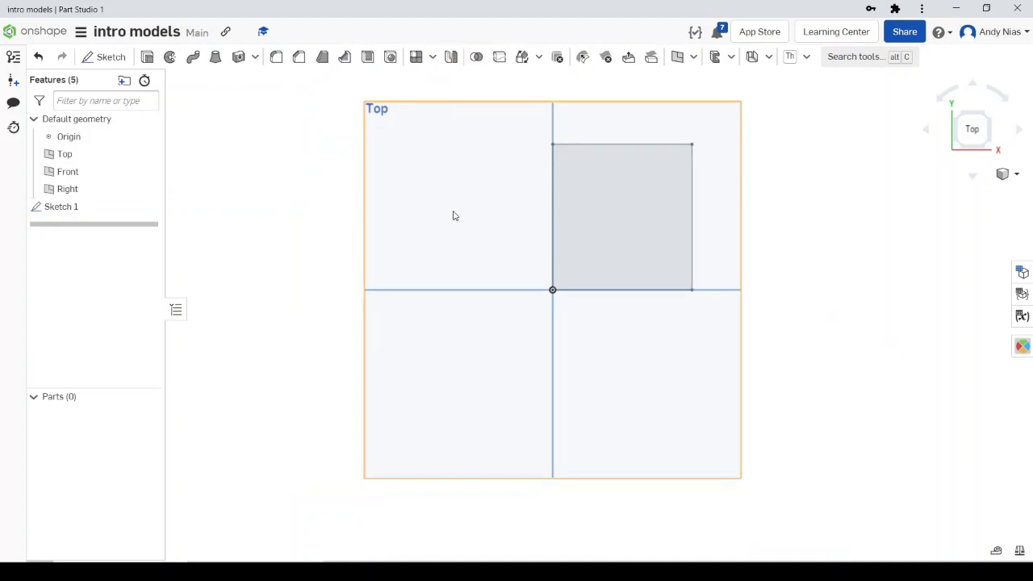
- Examine the rectangle sketch and the default planes from several angles
scroll(452, 214, down, 2)
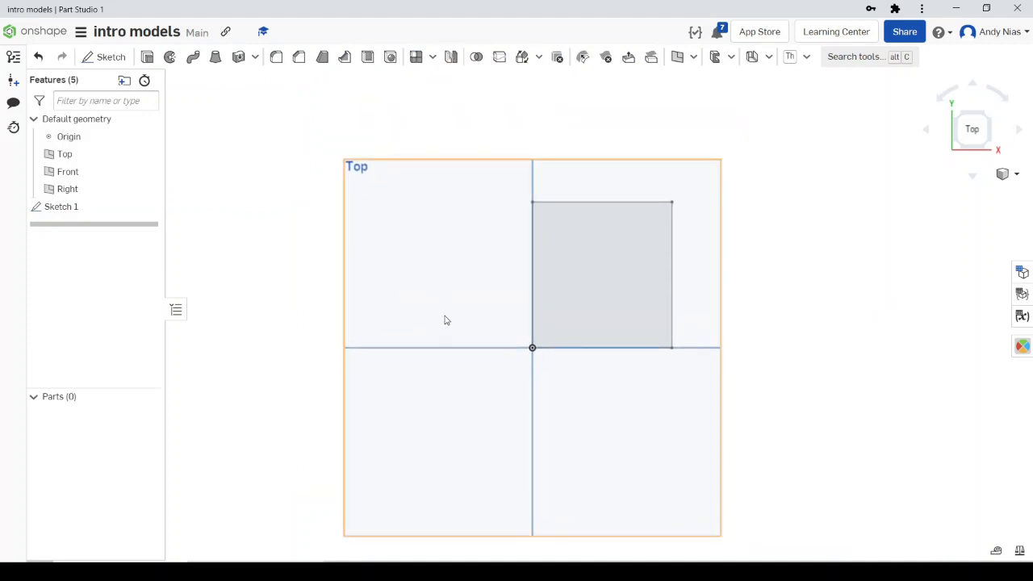
key(Up)
key(Up)
key(Right)
key(Left)
key(Left)
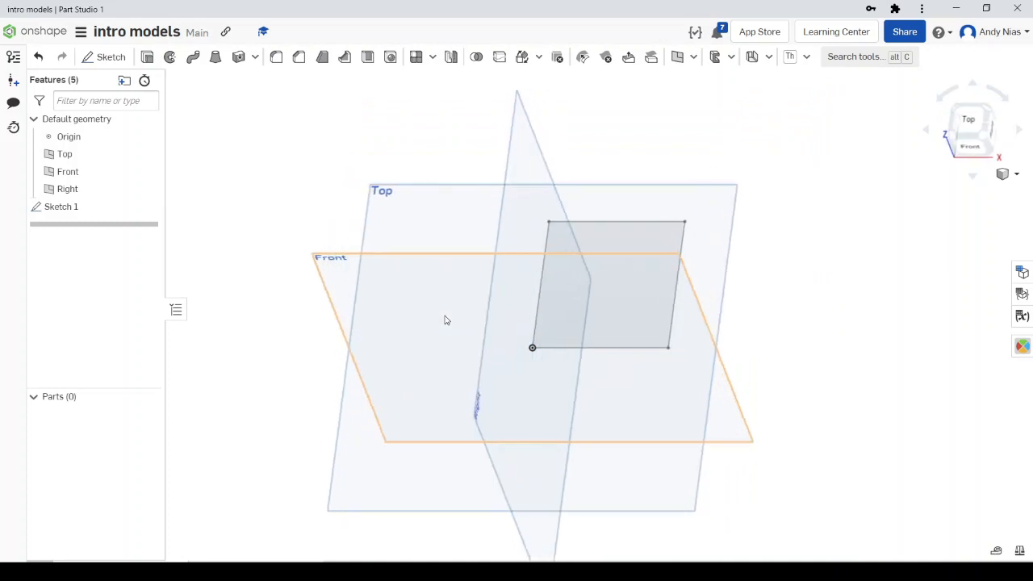
key(Up)
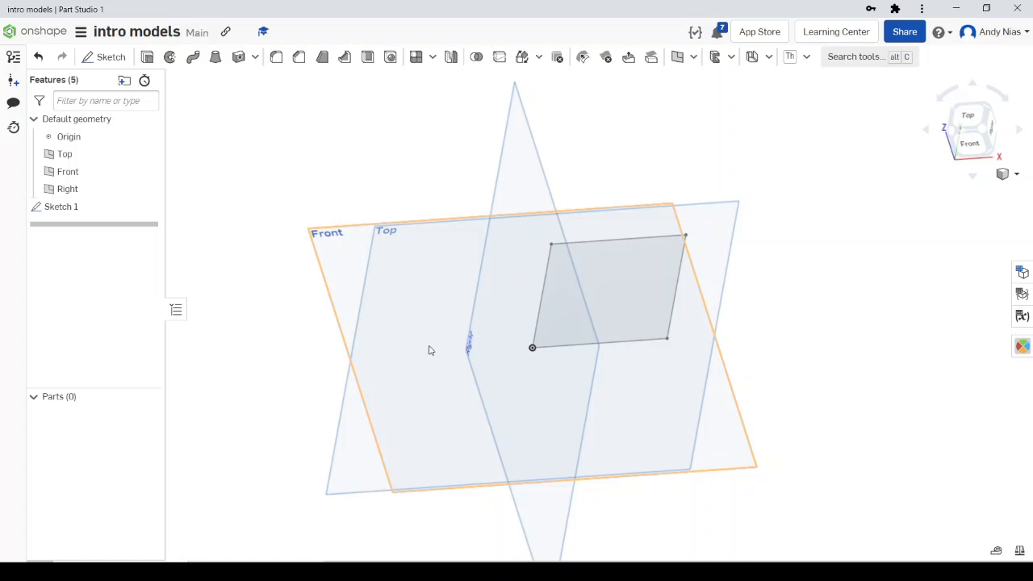
mouse_move(423, 344)
right_down()
mouse_move(424, 312)
mouse_move(397, 295)
mouse_move(371, 334)
mouse_move(385, 350)
right_up()
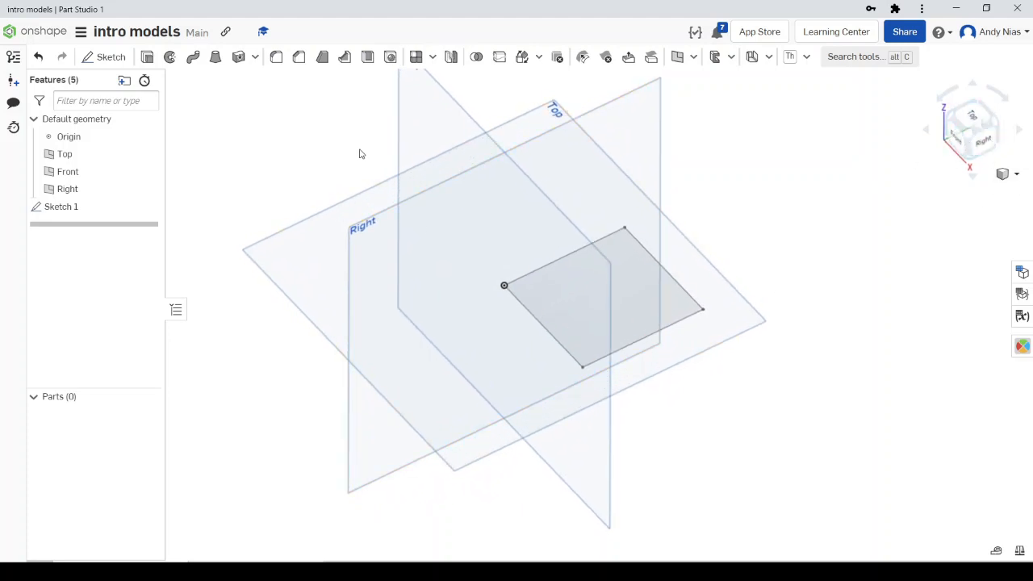
middle_drag(439, 225, 433, 269)
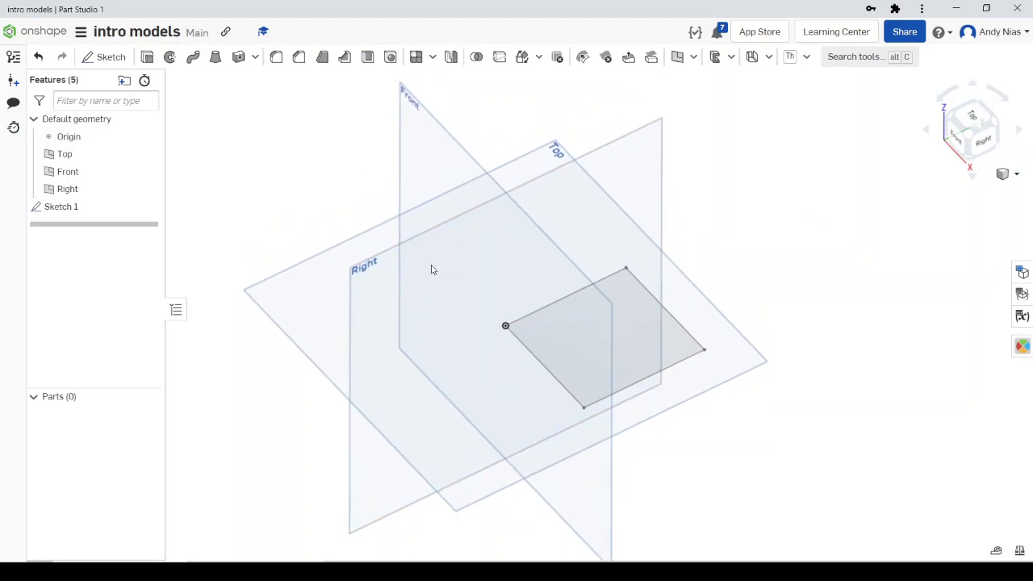
- Extrude the rectangle upward from the Top plane as a new solid, about 82 mm deep
click(147, 58)
click(628, 287)
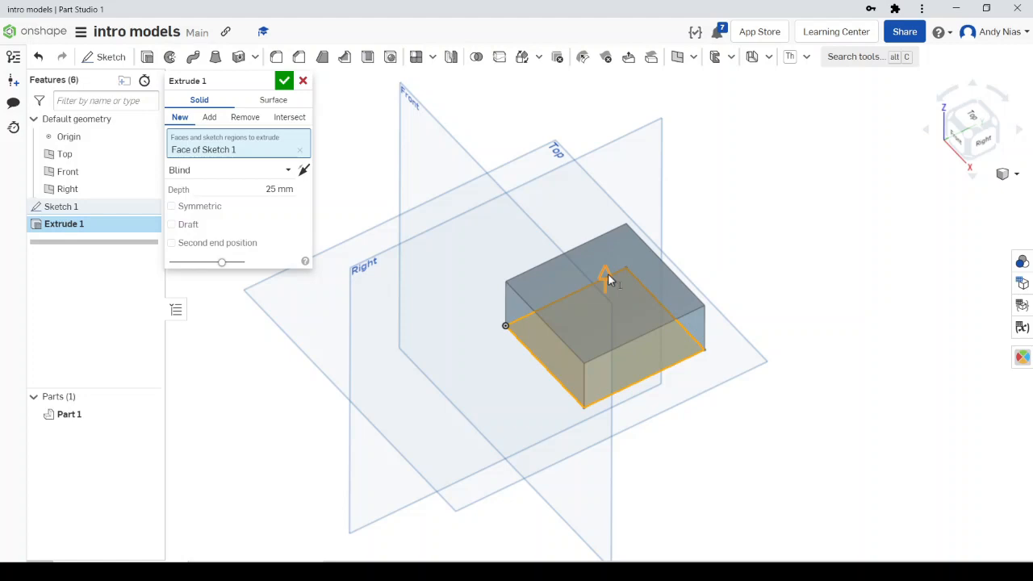
drag(609, 280, 631, 194)
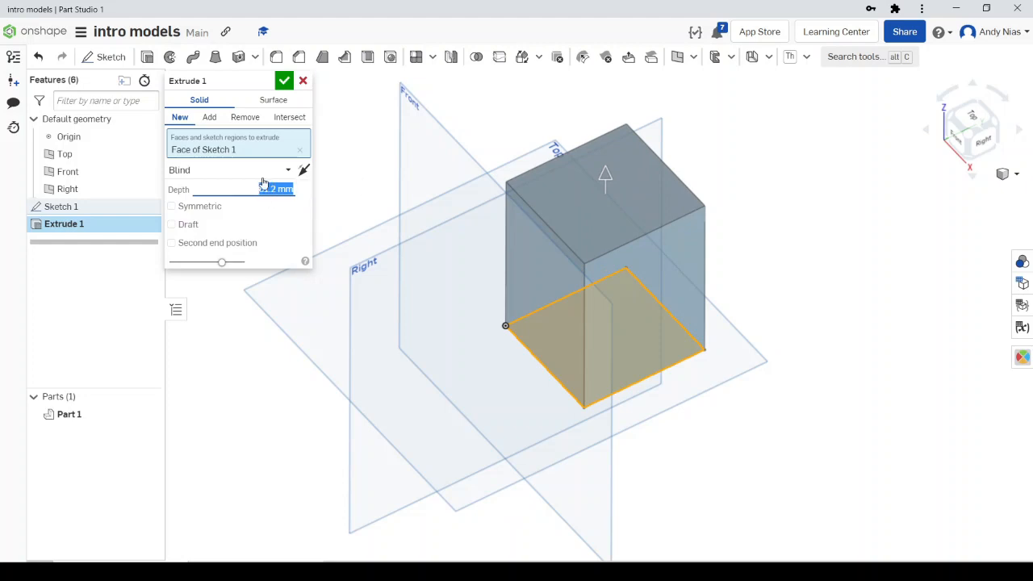
click(282, 84)
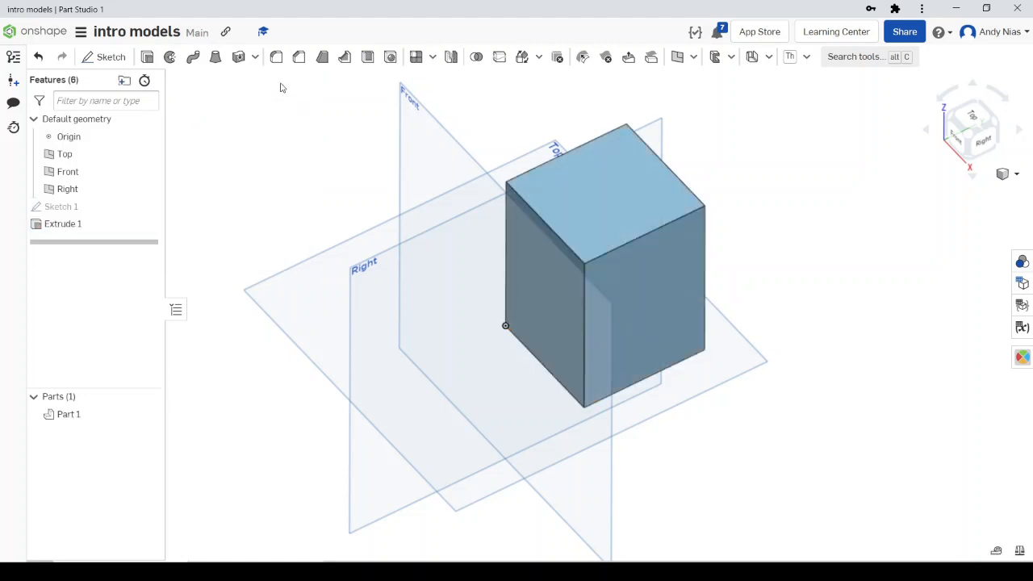
- Add a second Part Studio to the document
mouse_move(398, 357)
right_down()
mouse_move(398, 318)
mouse_move(487, 341)
mouse_move(406, 330)
mouse_move(387, 342)
right_up()
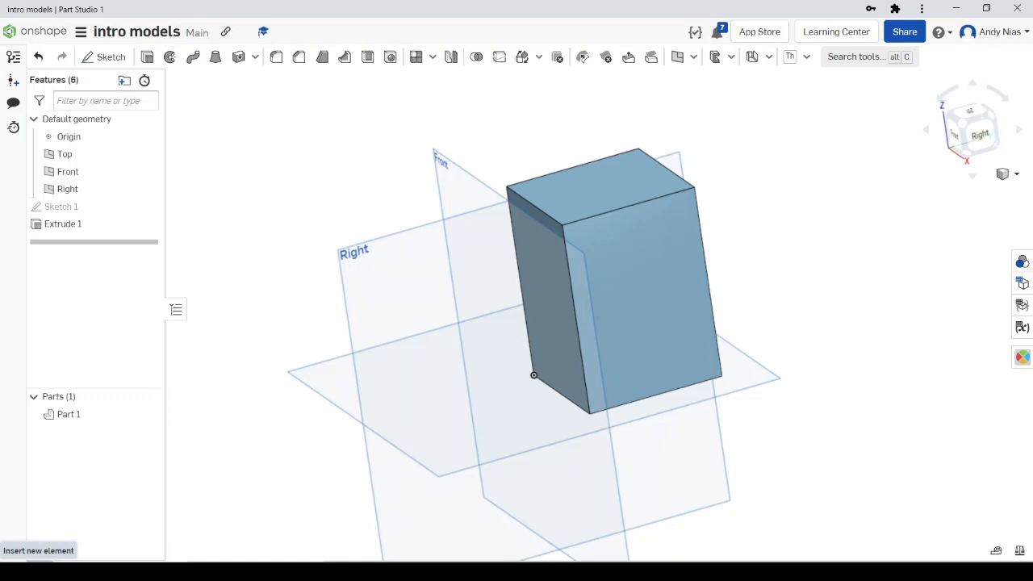
click(12, 552)
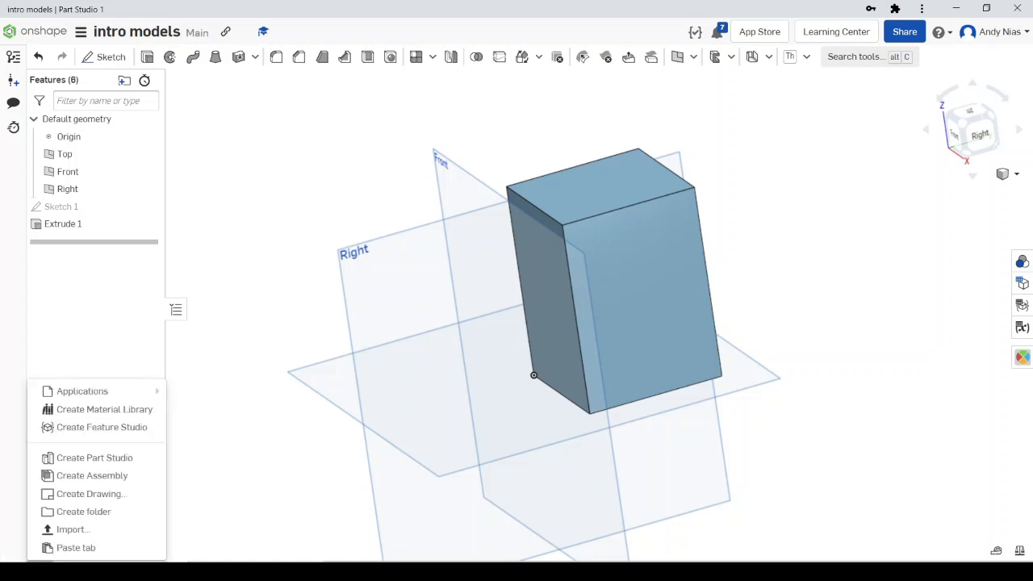
click(104, 458)
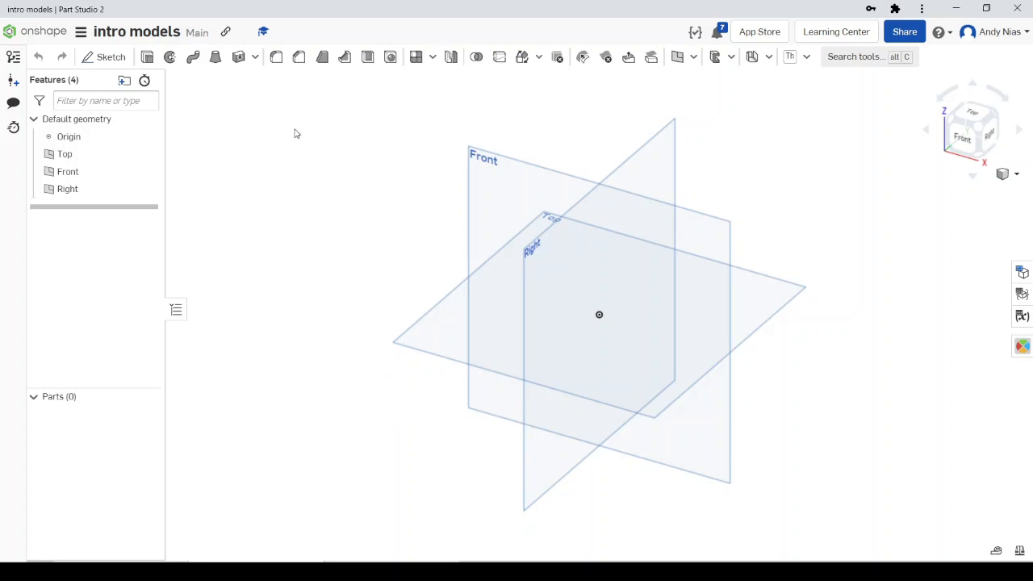
- Sketch a circle about 69 mm in diameter centred on the origin of the Front plane, and finish the sketch
click(100, 57)
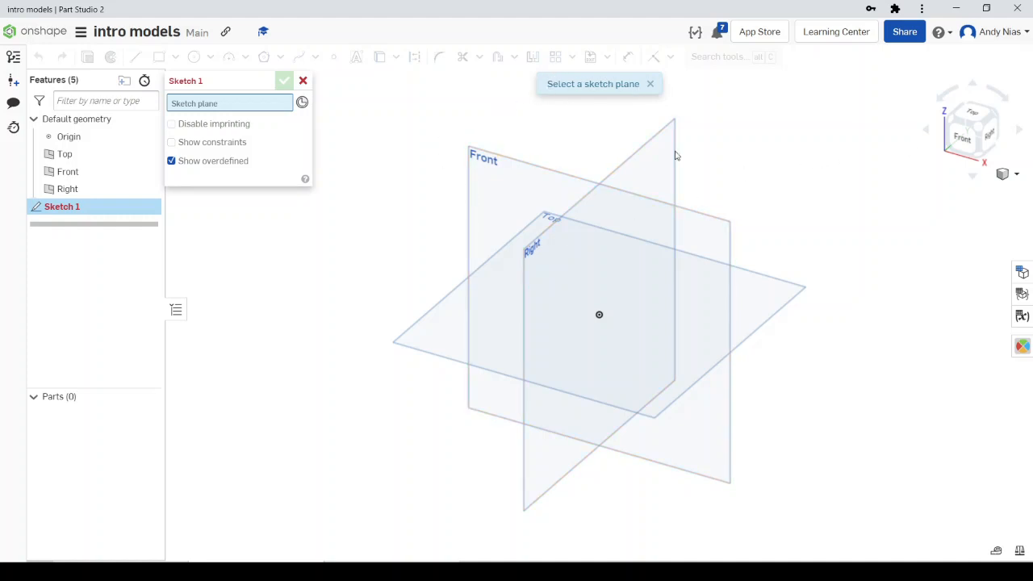
click(510, 167)
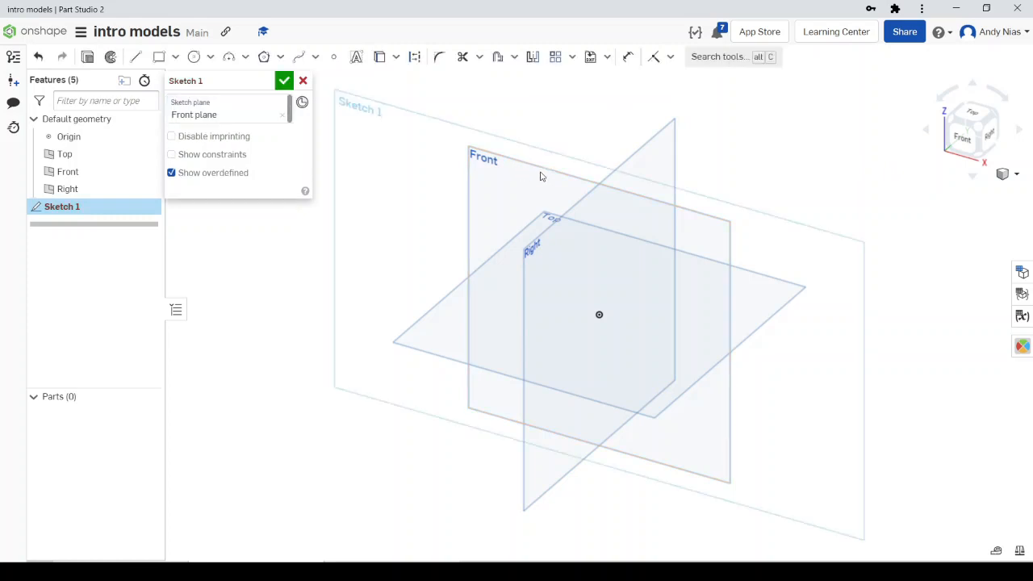
click(965, 138)
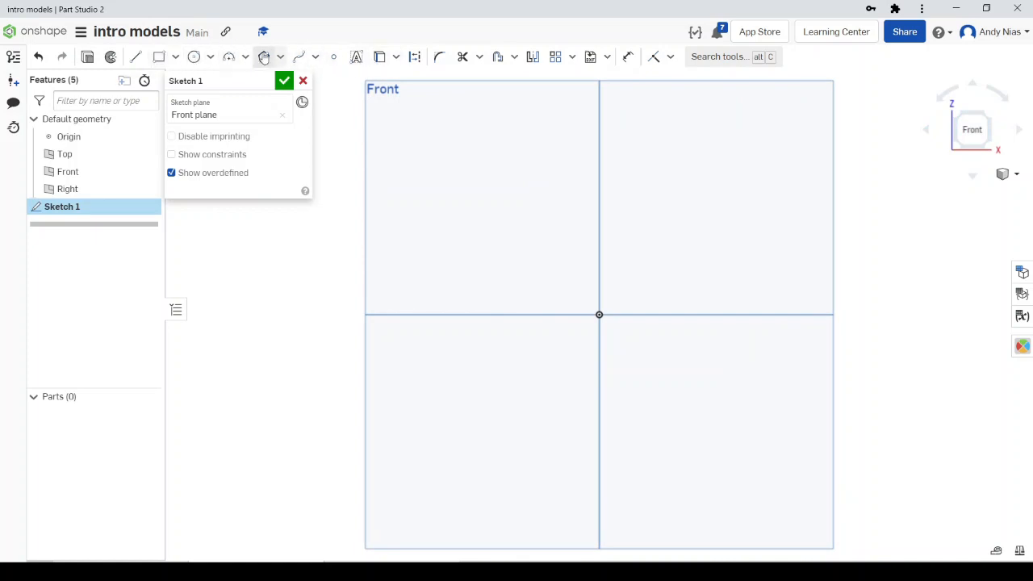
click(194, 59)
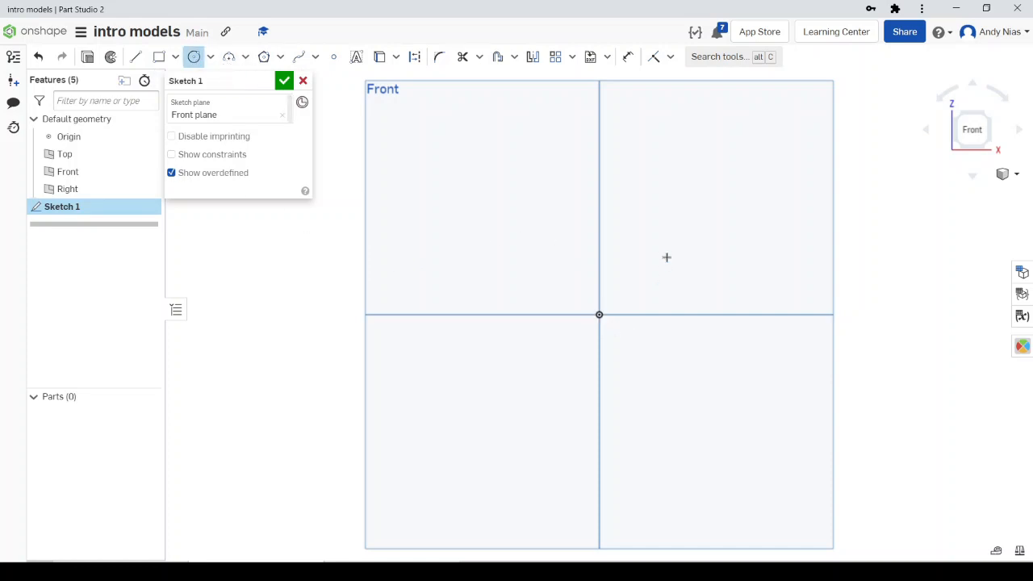
click(599, 315)
click(622, 339)
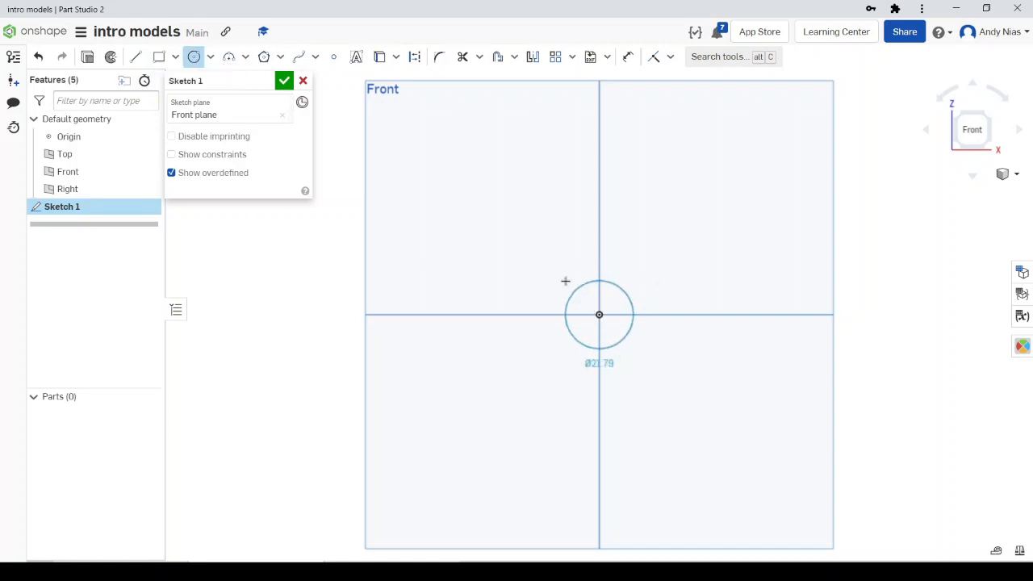
click(523, 239)
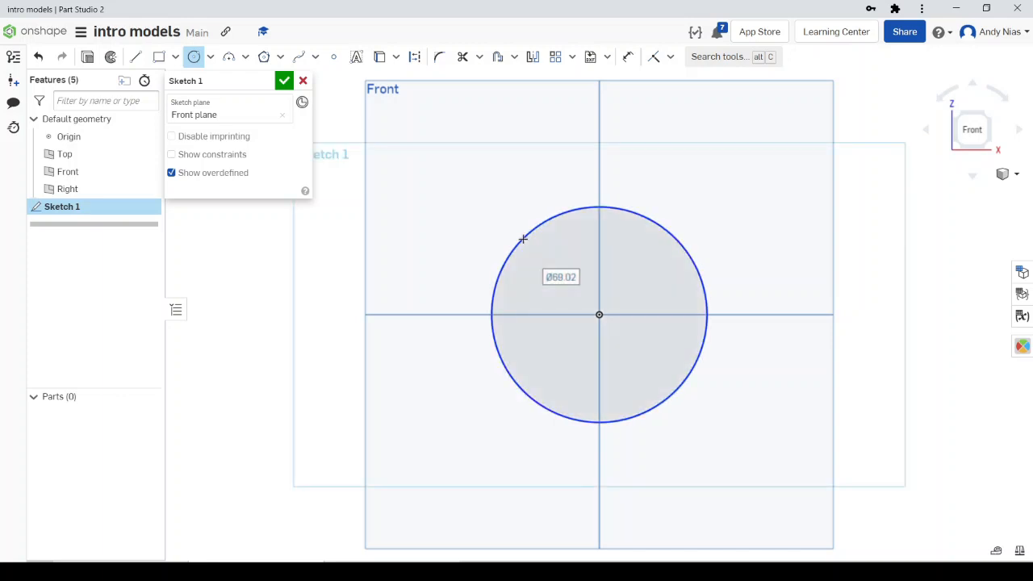
key(Return)
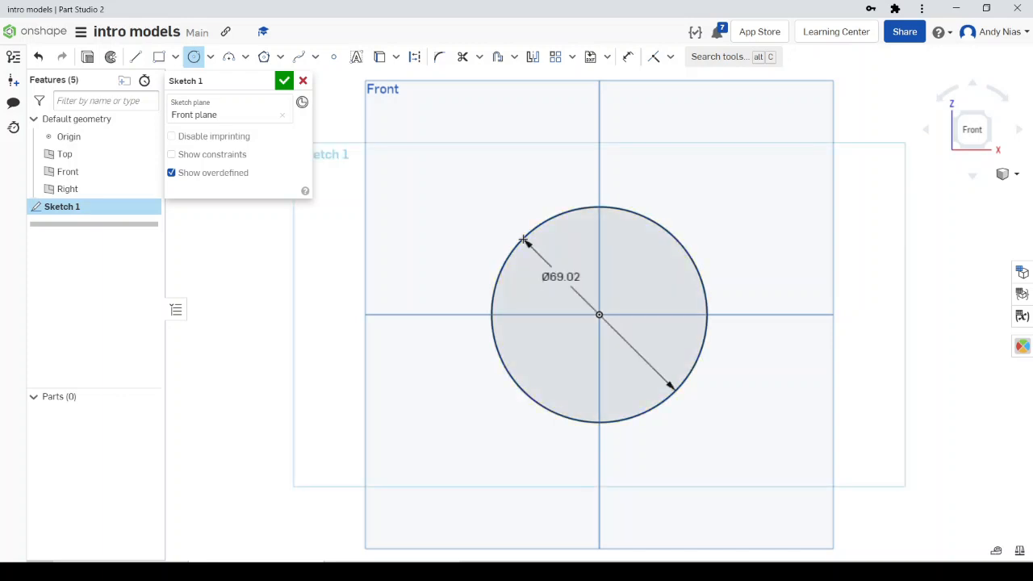
click(283, 82)
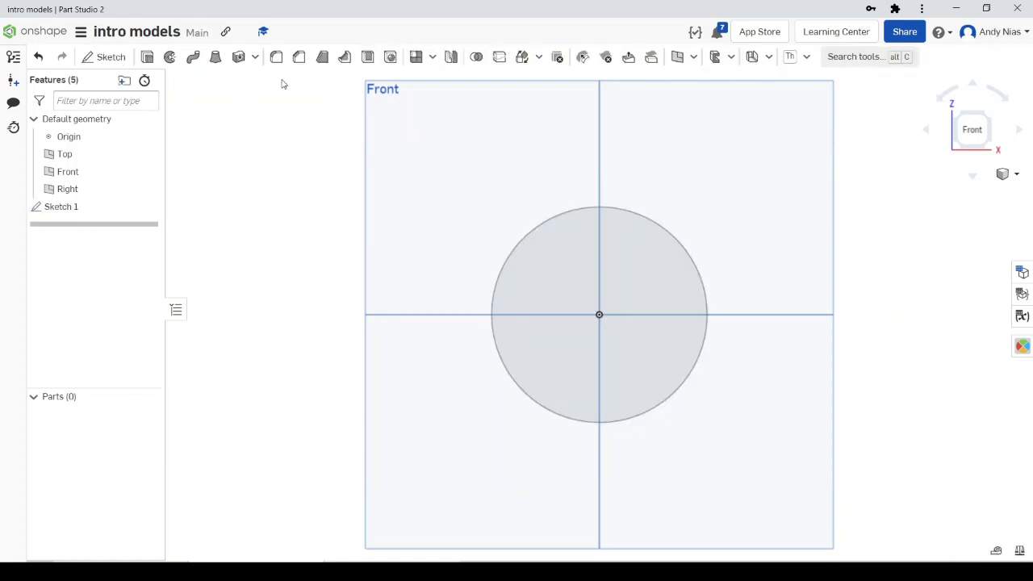
- Extrude the circle forward from the Front plane as a new solid, about 89 mm deep
right_drag(540, 309, 498, 333)
scroll(492, 329, down, 2)
click(146, 59)
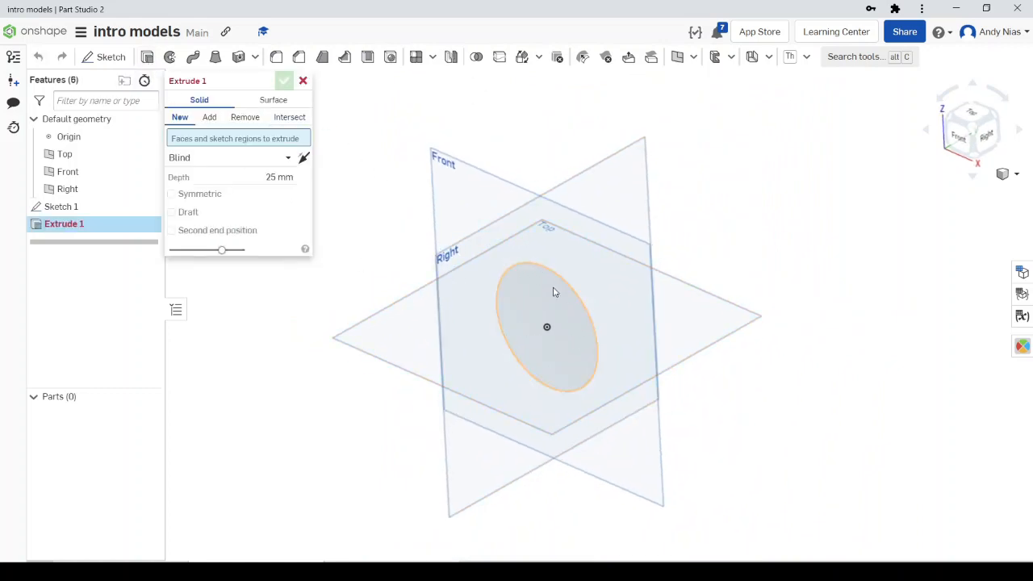
click(541, 312)
drag(498, 357, 401, 406)
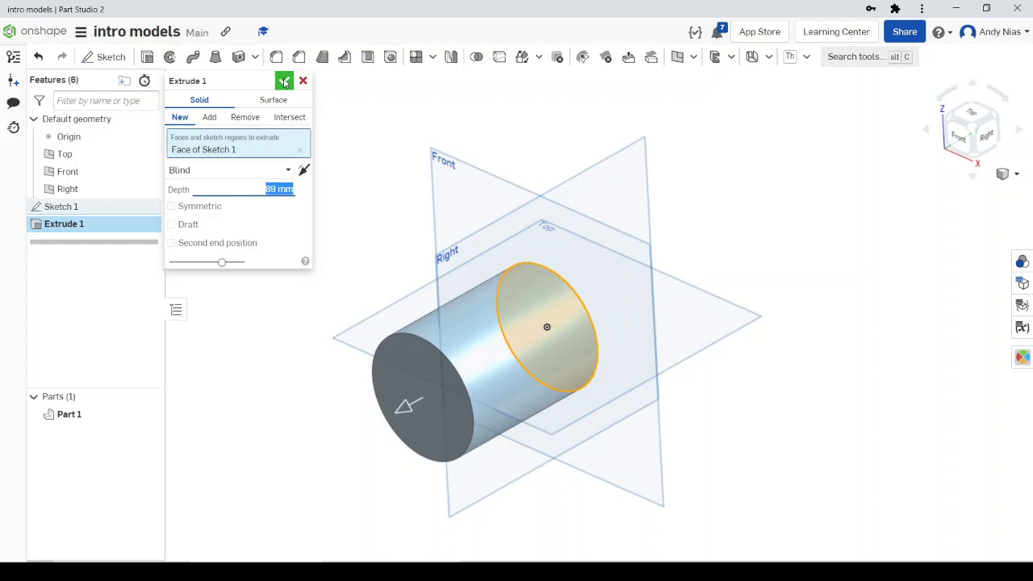
click(285, 81)
- Highlight the cylinder's extrusion and its circle sketch to examine which geometry each feature controls
right_drag(334, 341, 419, 303)
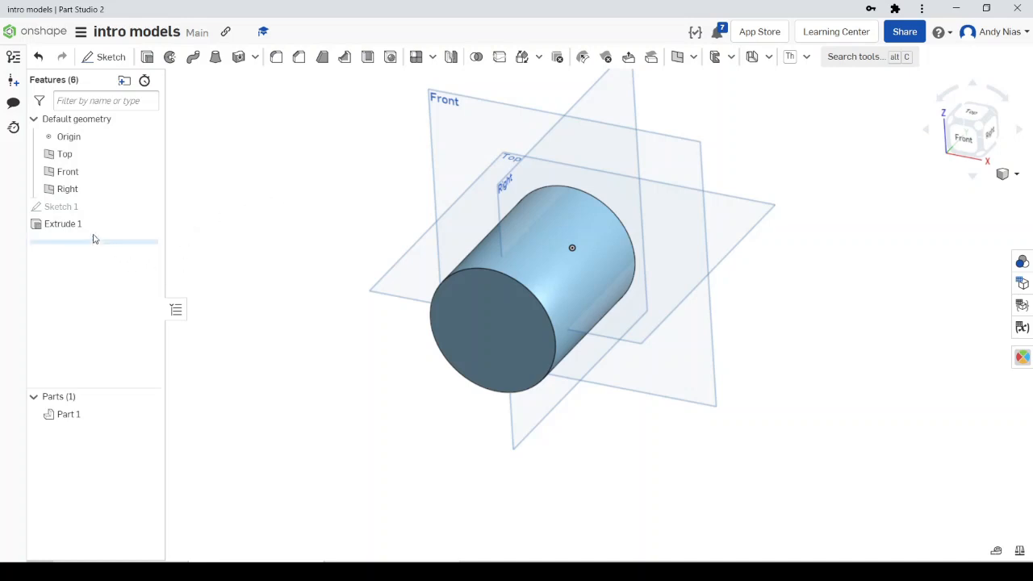
click(58, 226)
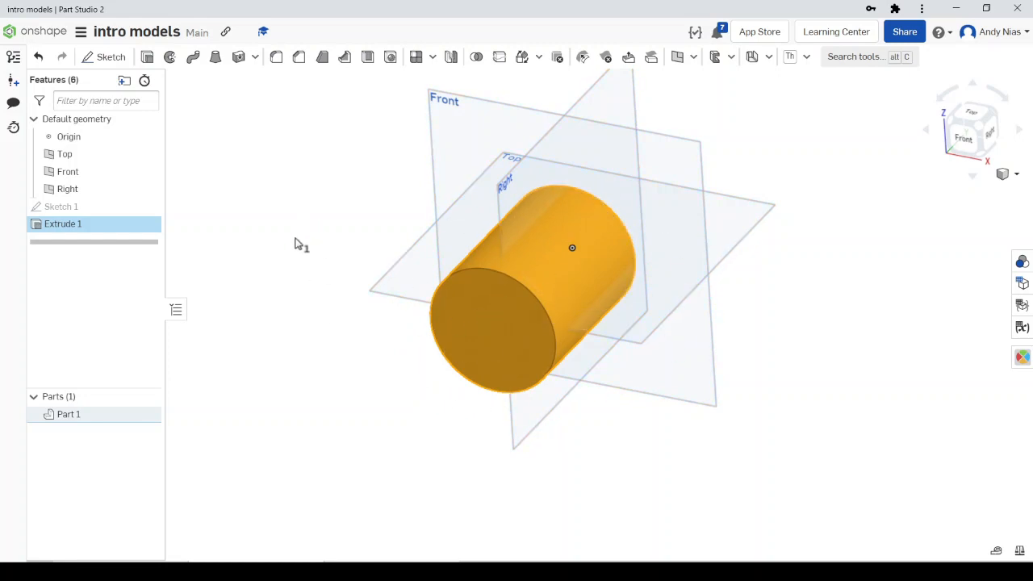
shift+click(97, 208)
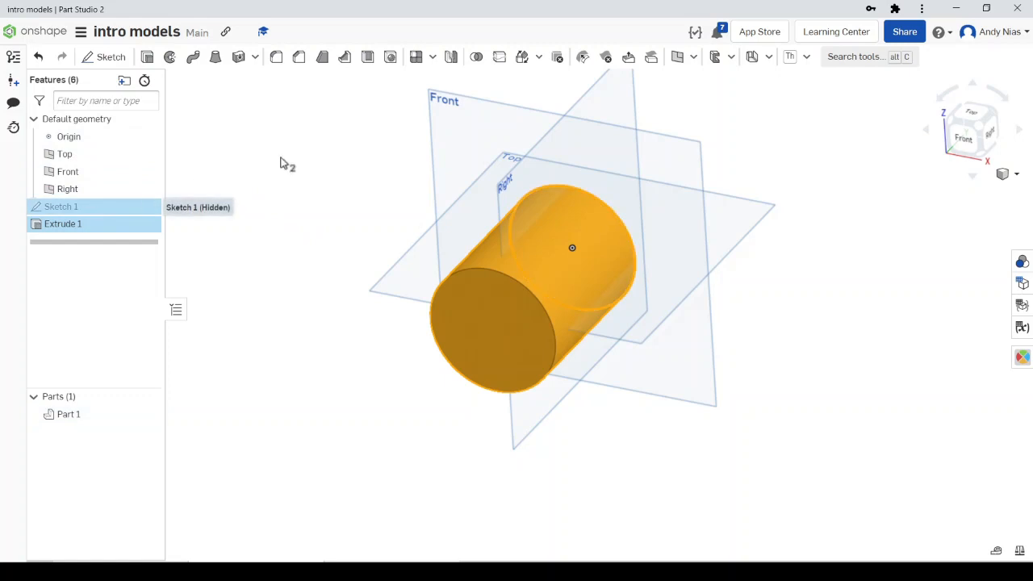
click(129, 207)
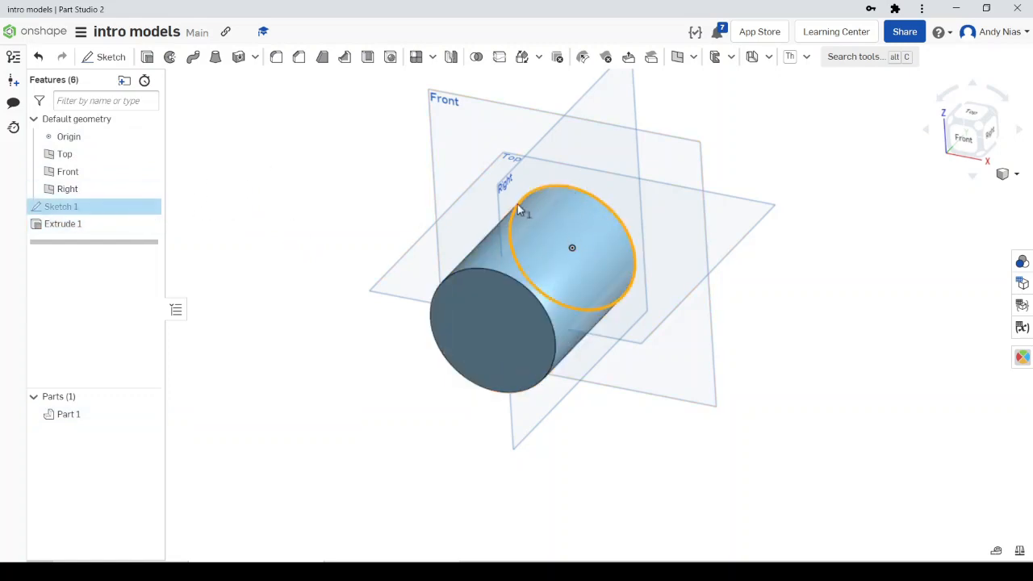
click(347, 158)
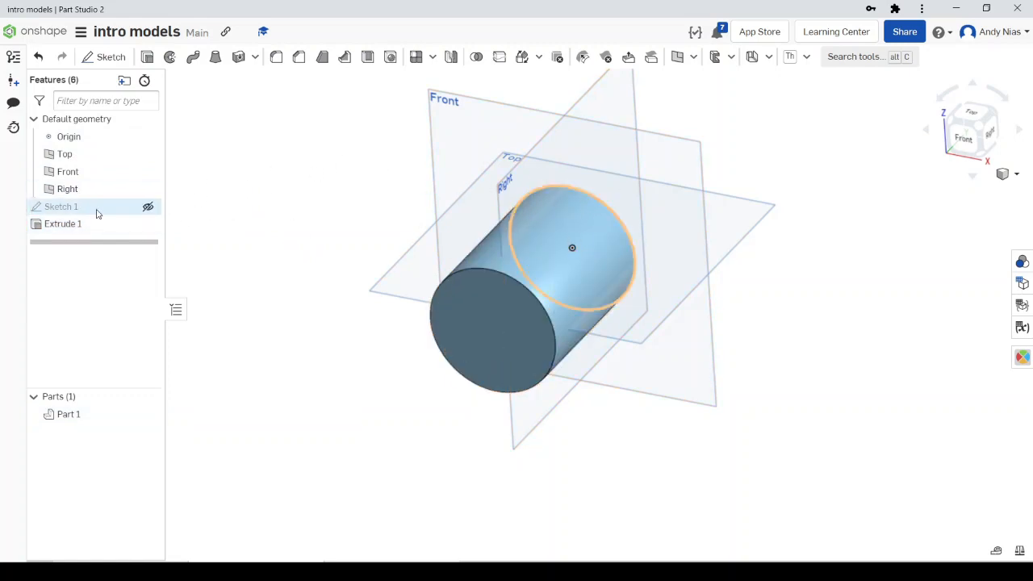
- Reopen the cylinder's circle sketch and set the diameter to 50 mm
right_click(98, 212)
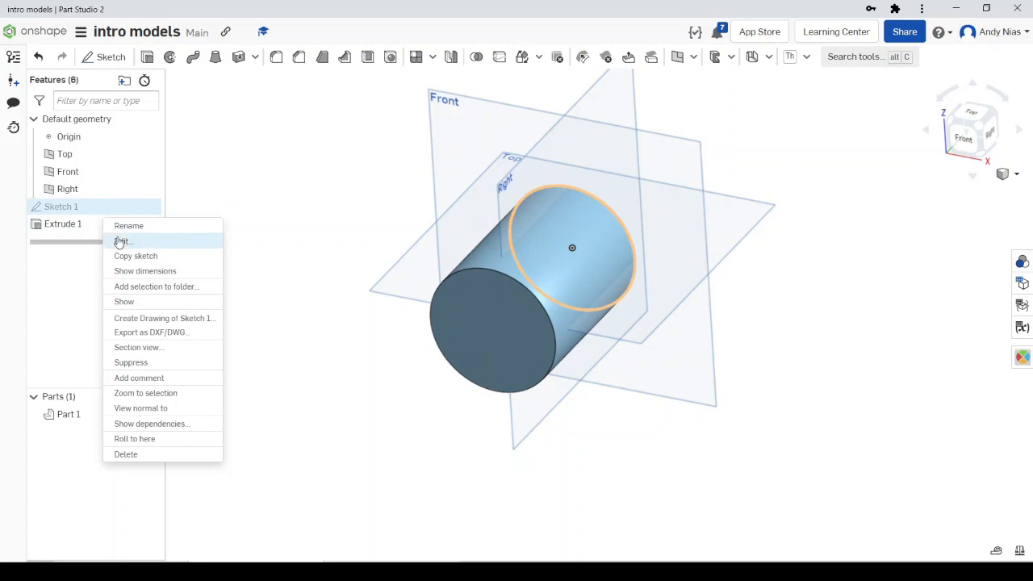
click(120, 242)
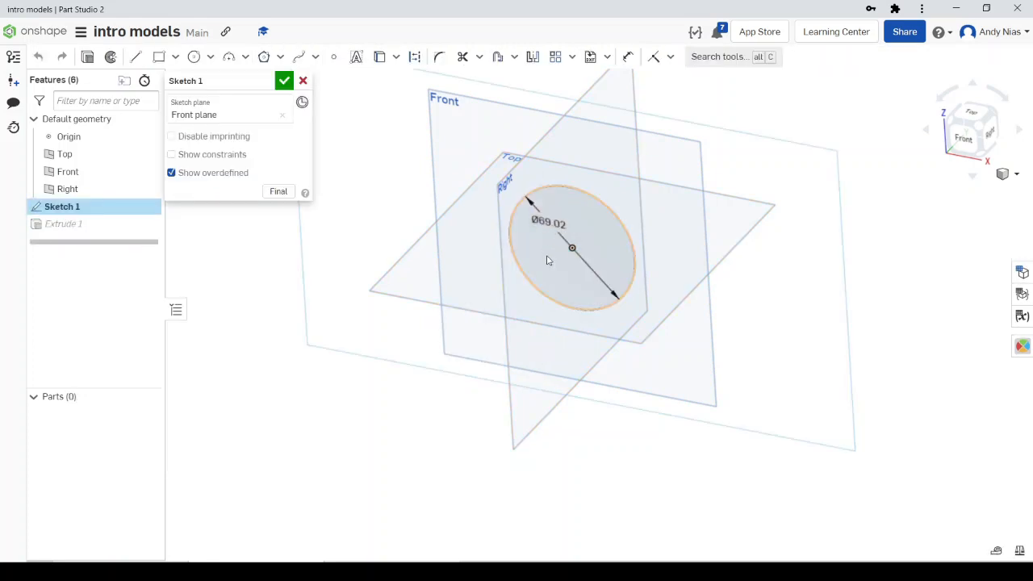
key(n)
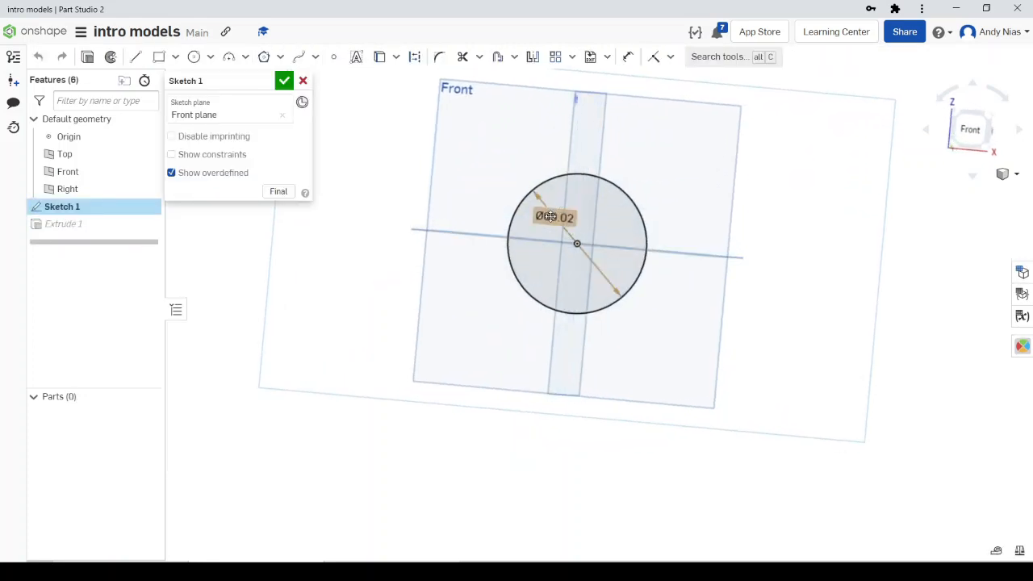
double_click(550, 217)
text(5)
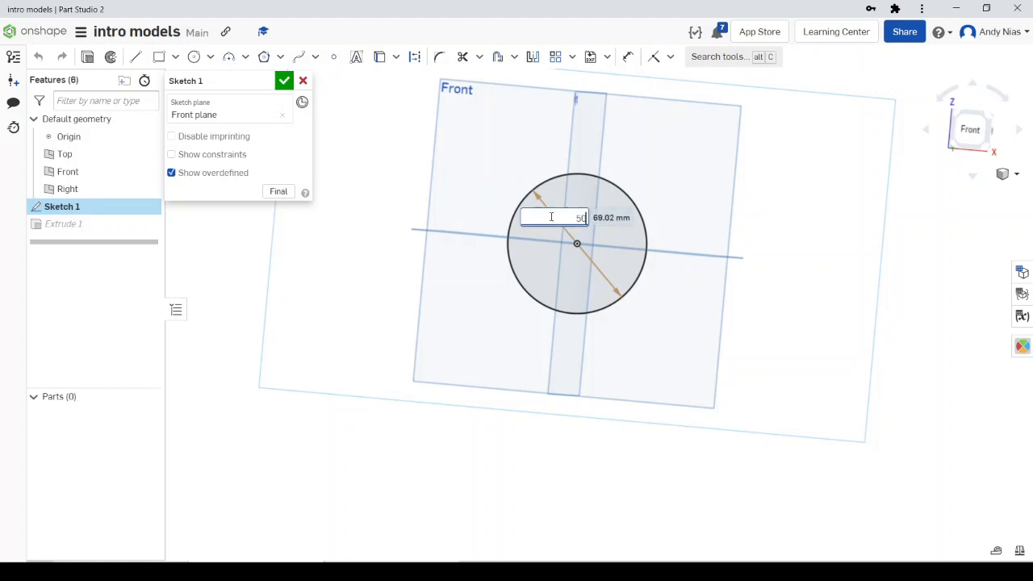
text(0)
key(Return)
- Set the circle's diameter to 60 mm and finish the sketch
right_drag(655, 231, 641, 238)
double_click(563, 224)
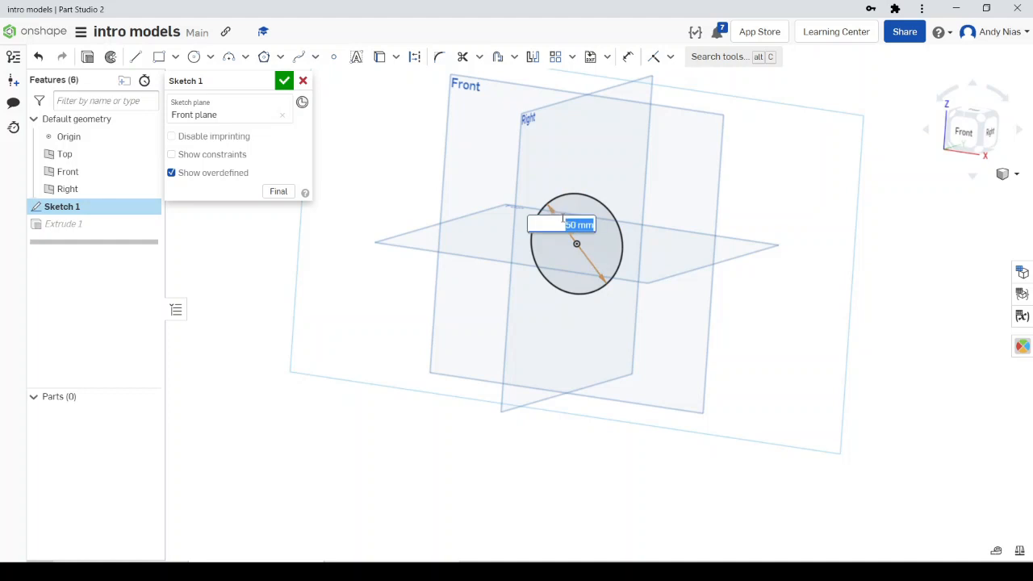
text(6)
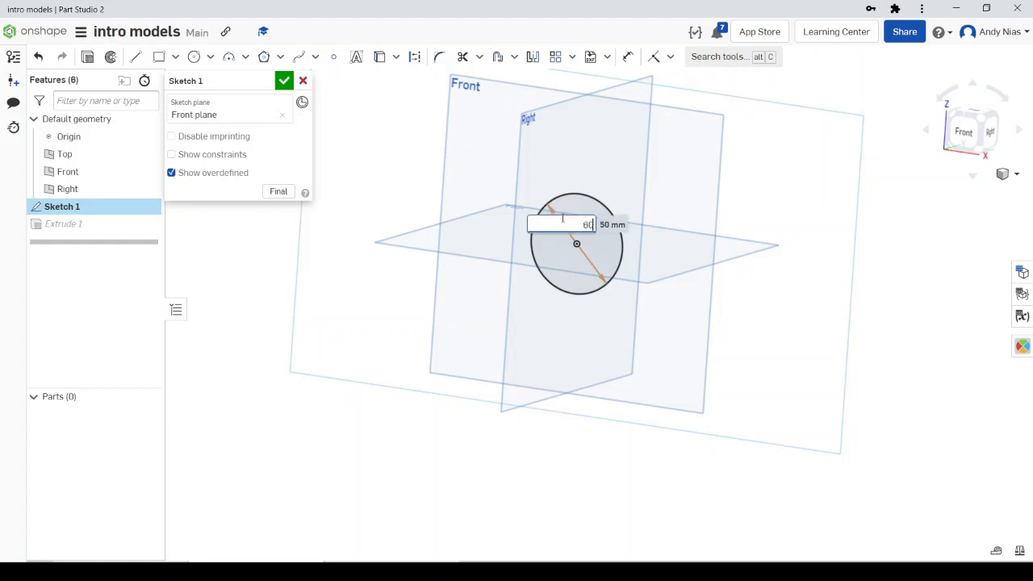
text(0)
key(Return)
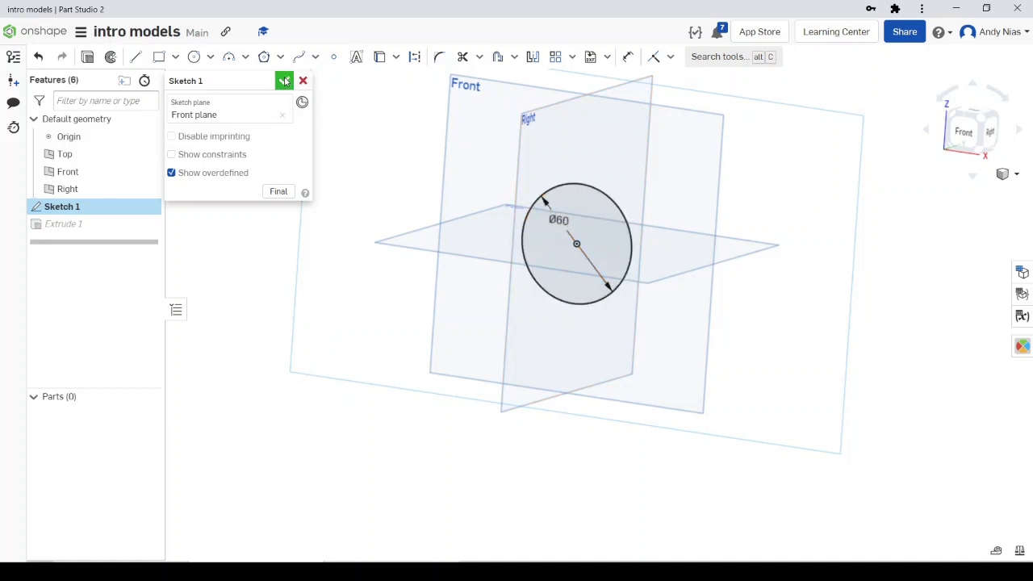
click(284, 81)
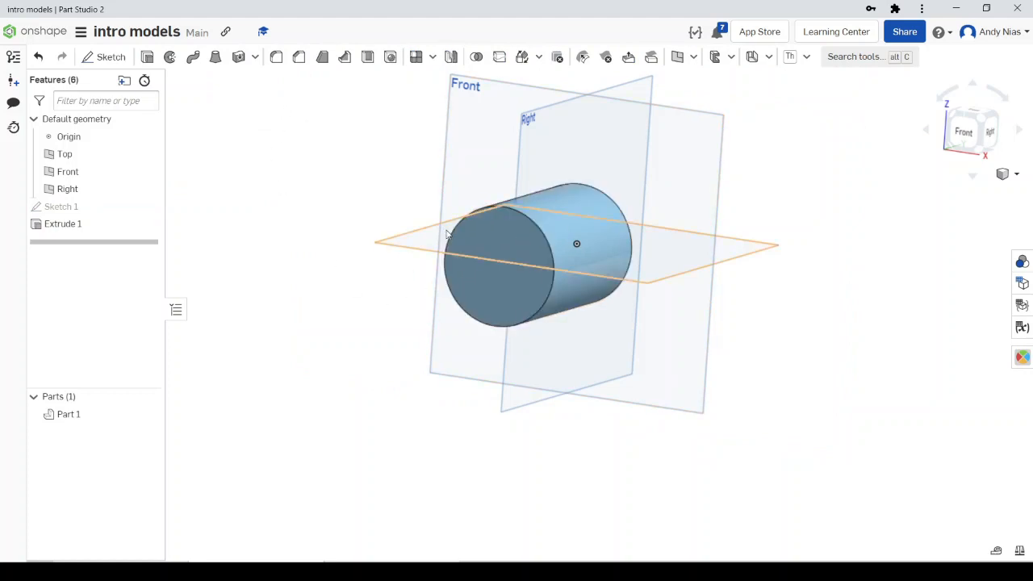
- Edit the cylinder's extrusion and set its depth to 60 mm
middle_drag(444, 229, 473, 244)
right_drag(478, 245, 452, 240)
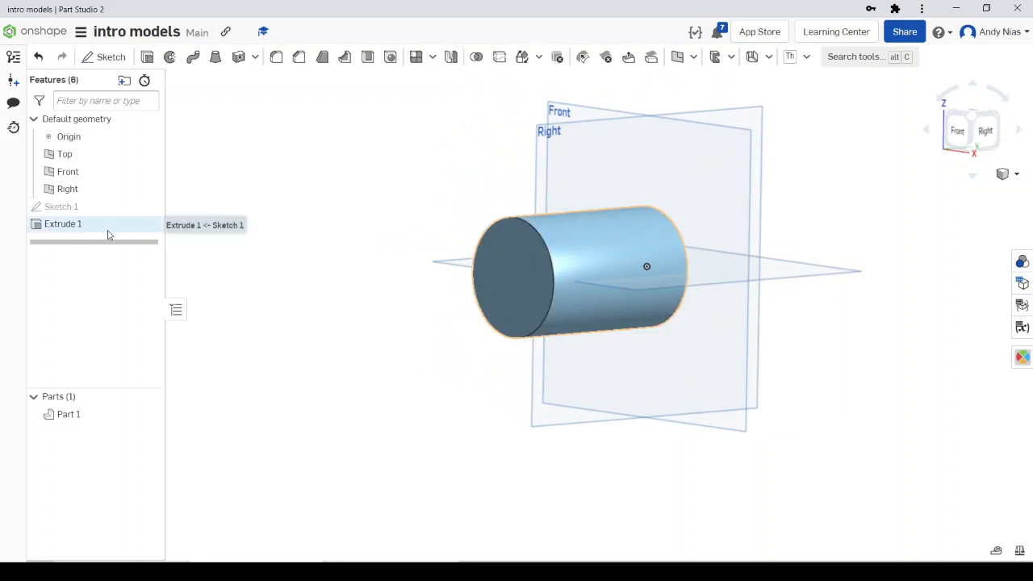
right_click(109, 234)
click(132, 263)
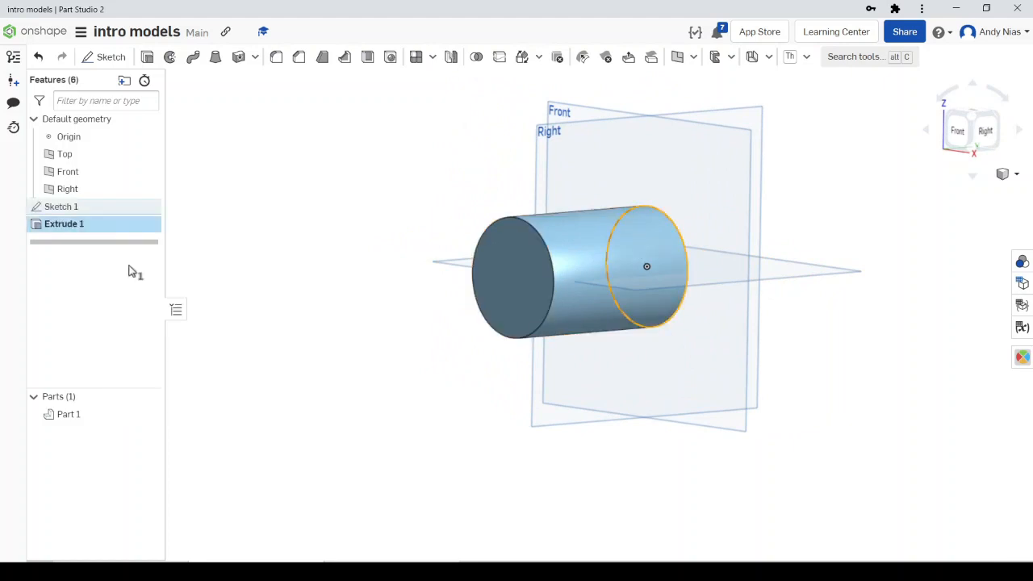
click(267, 190)
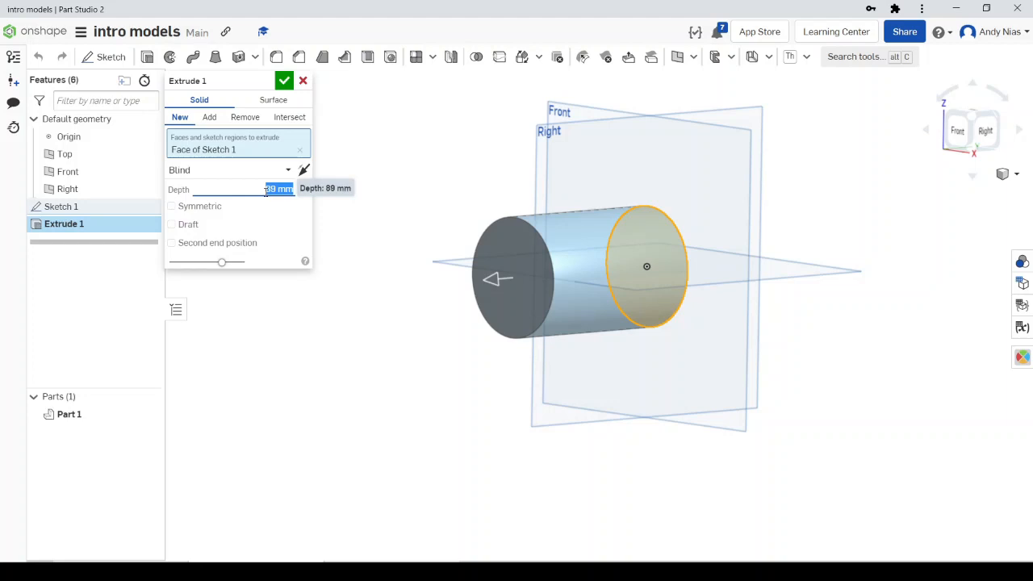
text(60)
key(Return)
click(284, 80)
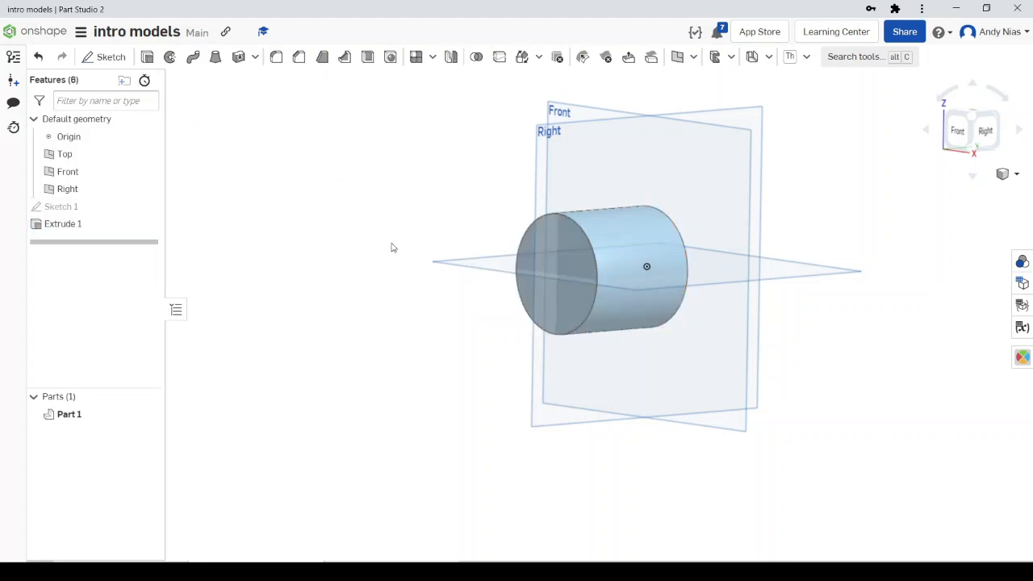
- Review the resized cylinder by highlighting its sketch and its extrusion in turn
mouse_move(376, 267)
right_down()
mouse_move(418, 251)
mouse_move(483, 273)
mouse_move(388, 247)
mouse_move(353, 284)
mouse_move(372, 280)
right_up()
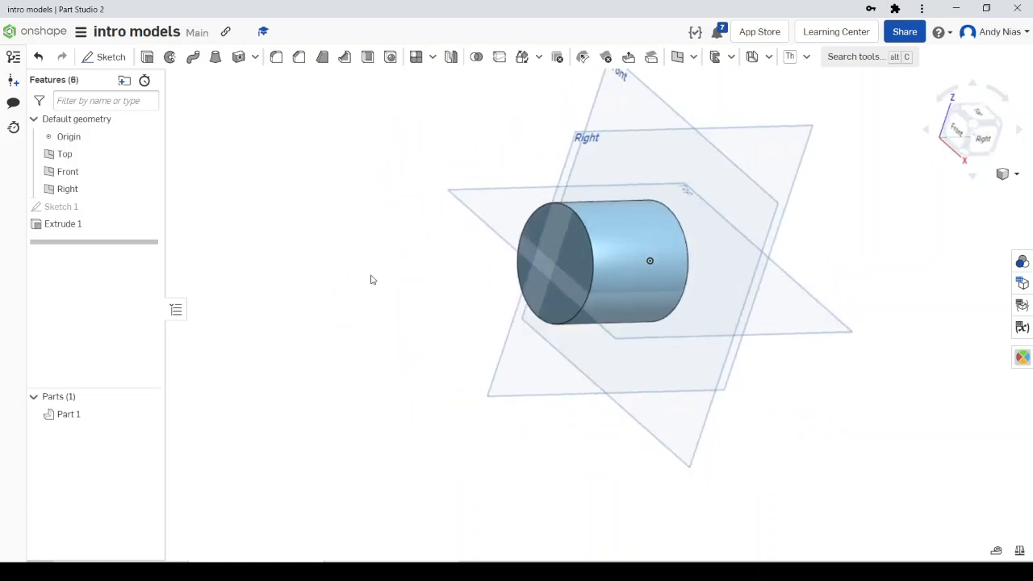
click(65, 208)
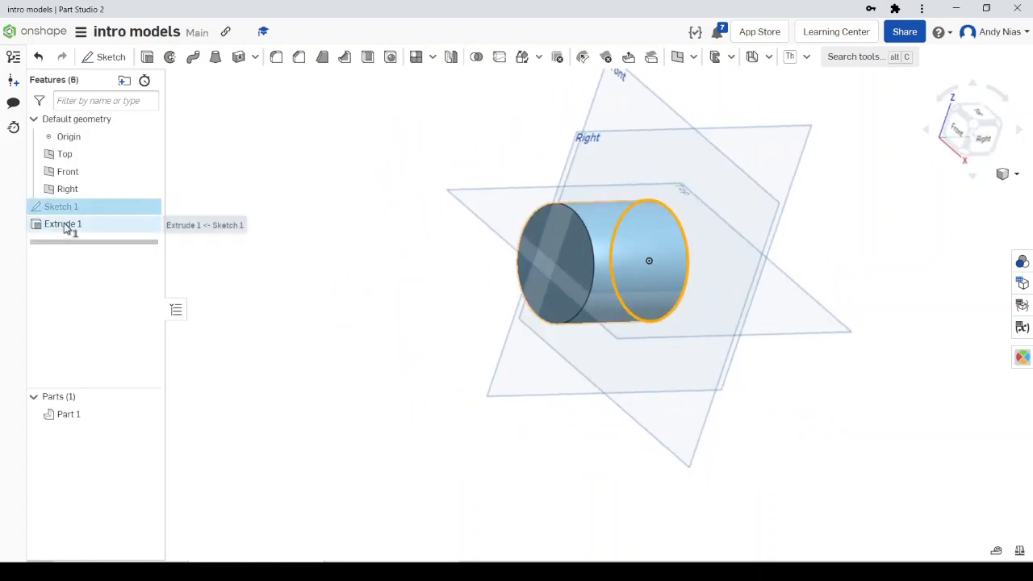
click(66, 226)
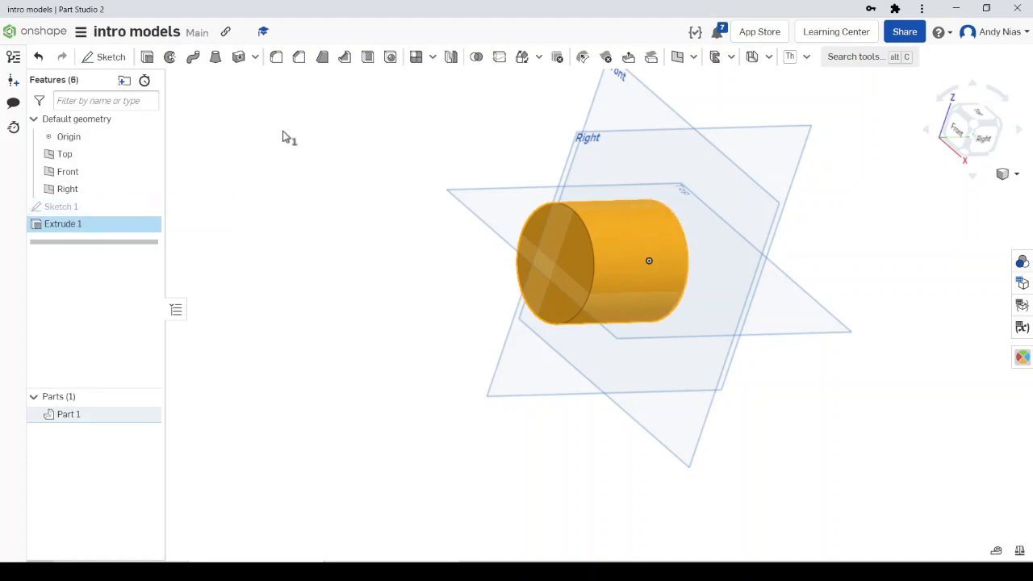
click(242, 169)
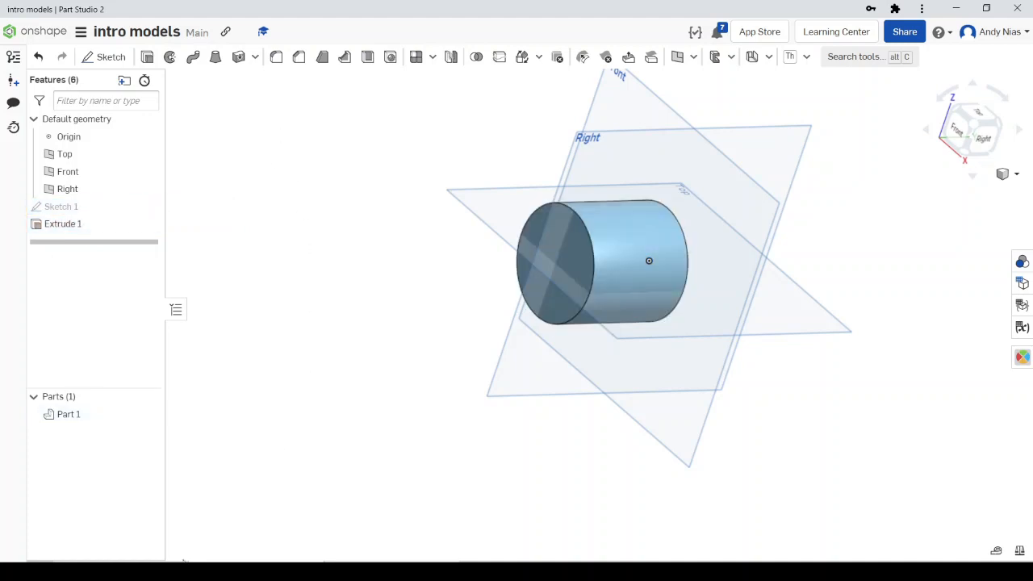
- Reopen the block's rectangle sketch in Part Studio 1 and set the rectangle's length along Y to 60 mm
click(219, 570)
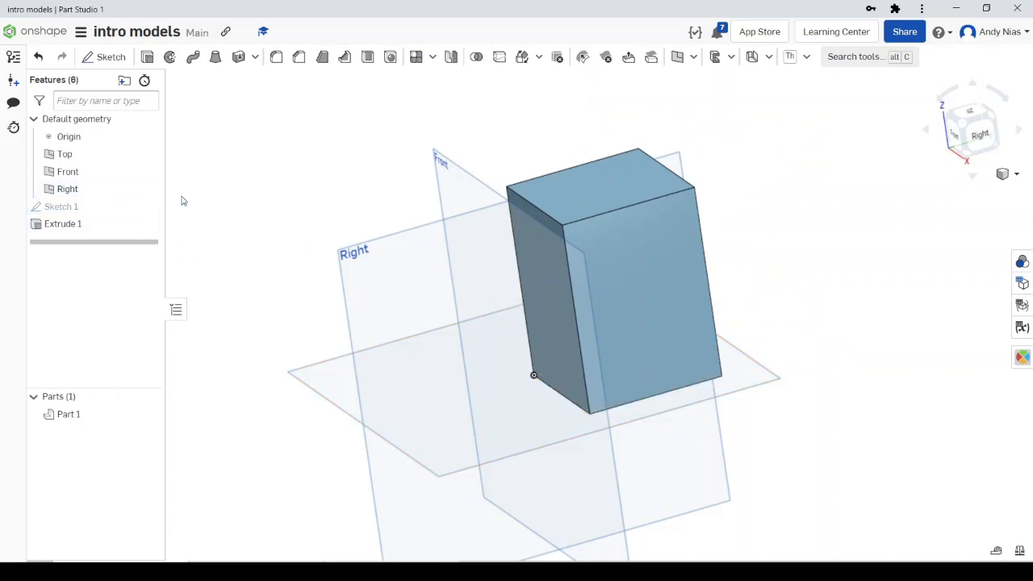
right_click(89, 209)
click(121, 239)
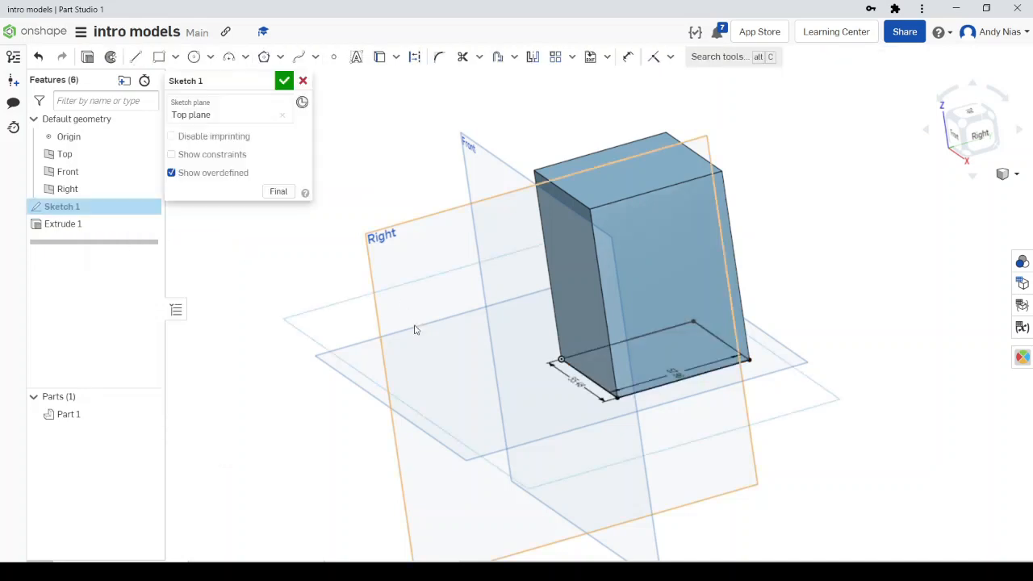
mouse_move(617, 293)
right_down()
mouse_move(632, 334)
mouse_move(710, 295)
right_up()
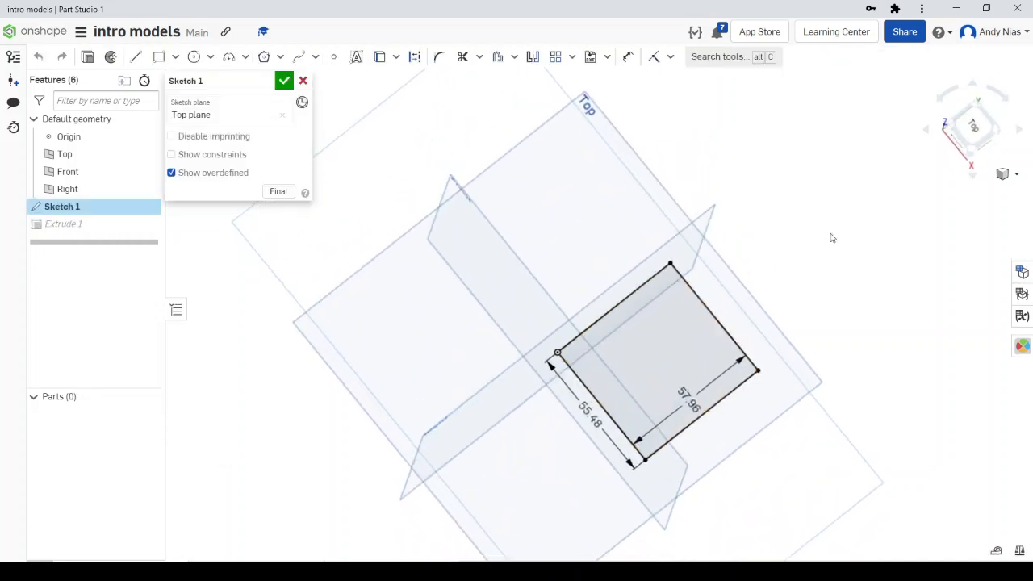
click(975, 124)
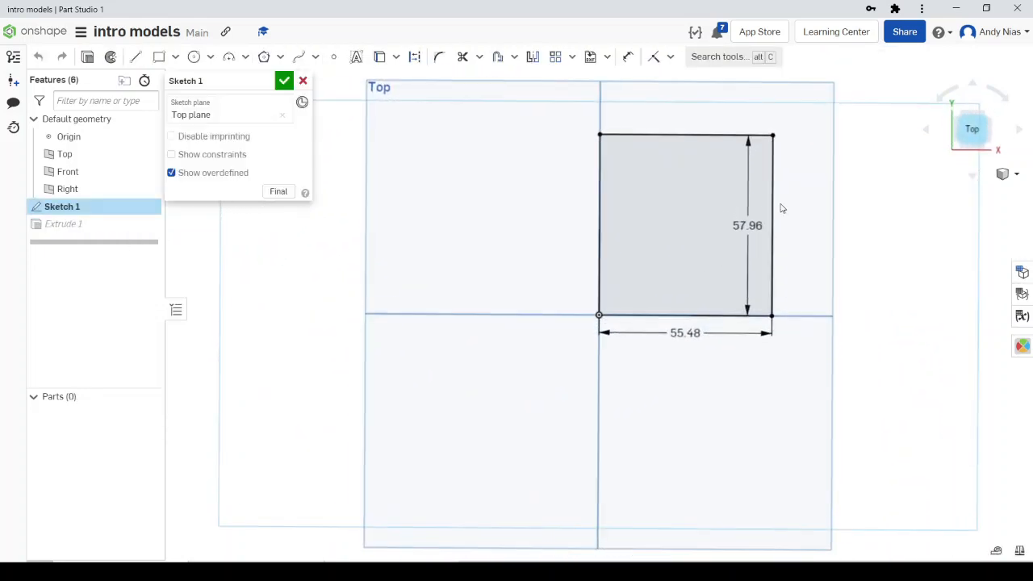
double_click(736, 221)
text(6)
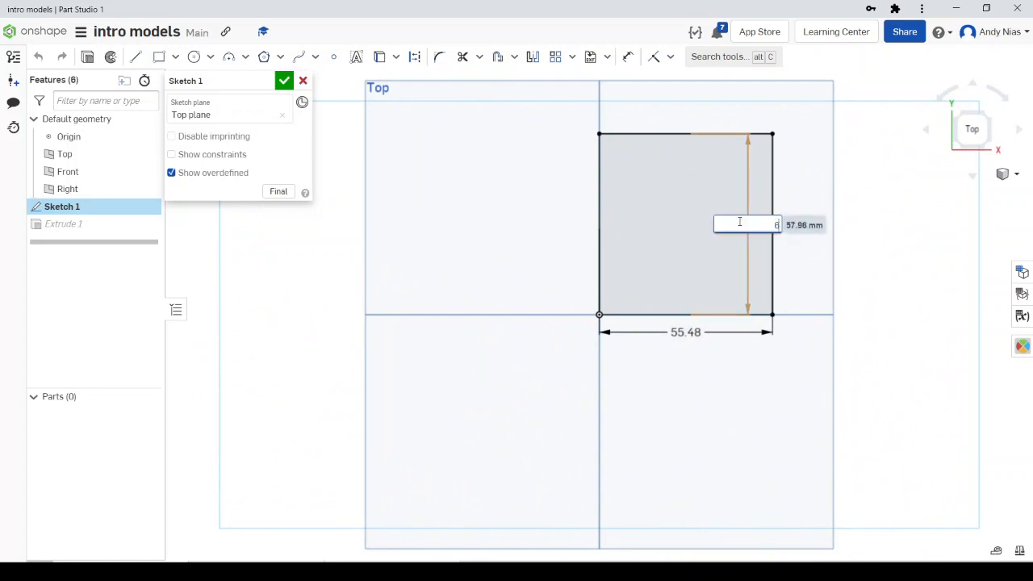
text(0)
key(Return)
- Set the rectangle's width along X to 50 mm and finish the sketch
double_click(710, 335)
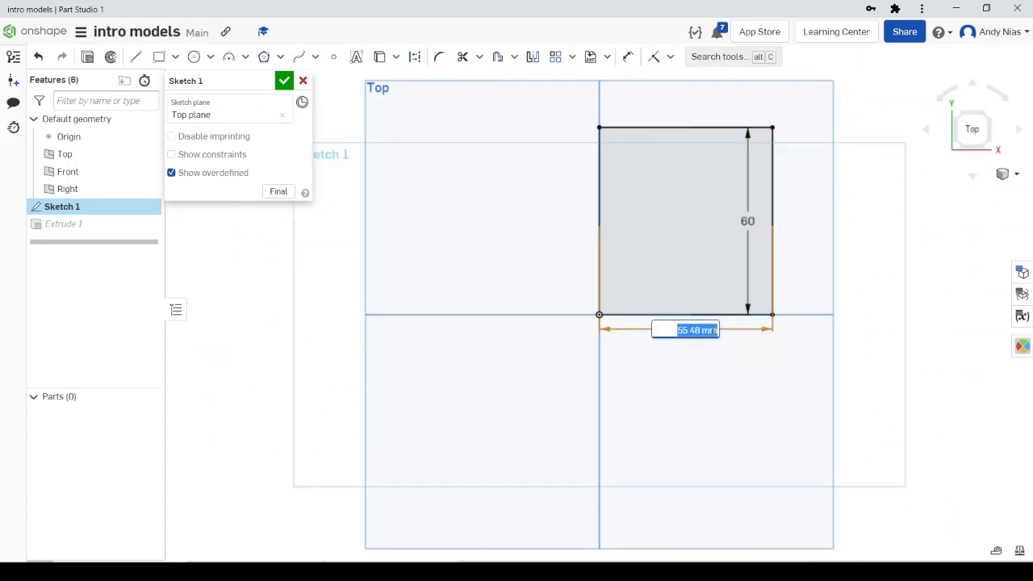
text(50)
key(Return)
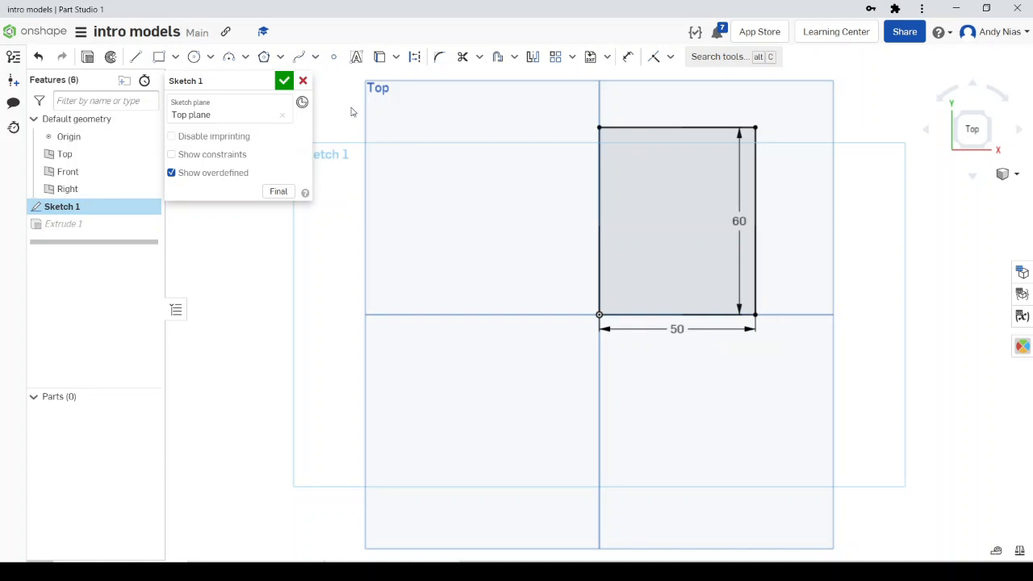
click(284, 82)
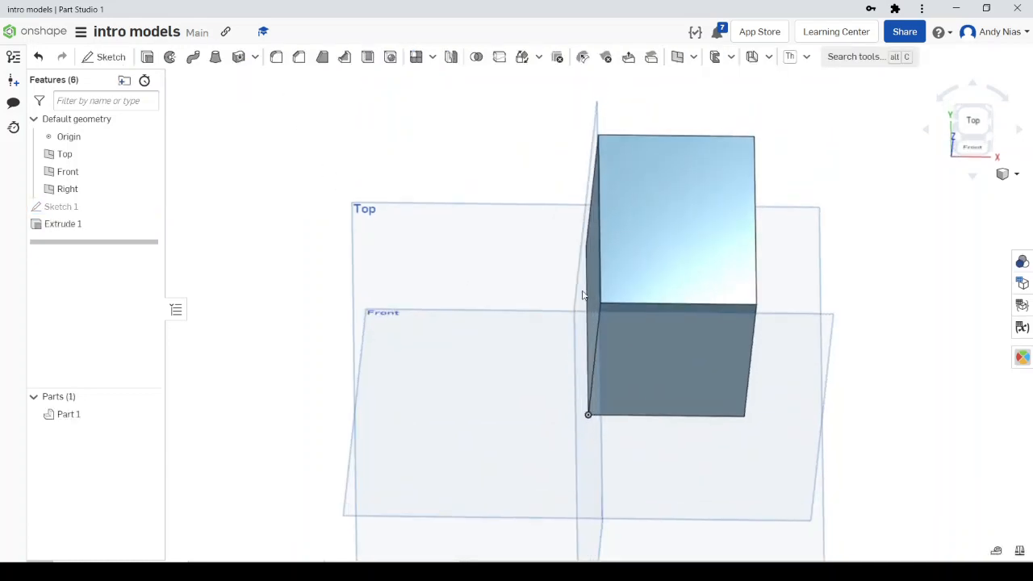
- Edit the block's extrusion and set its depth to 100 mm
right_click(123, 224)
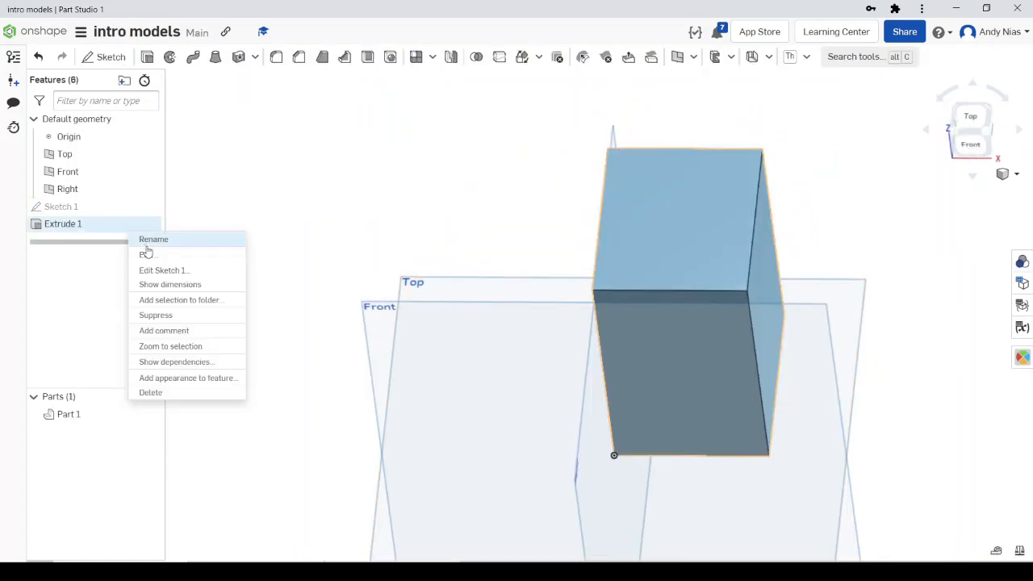
click(194, 275)
click(255, 186)
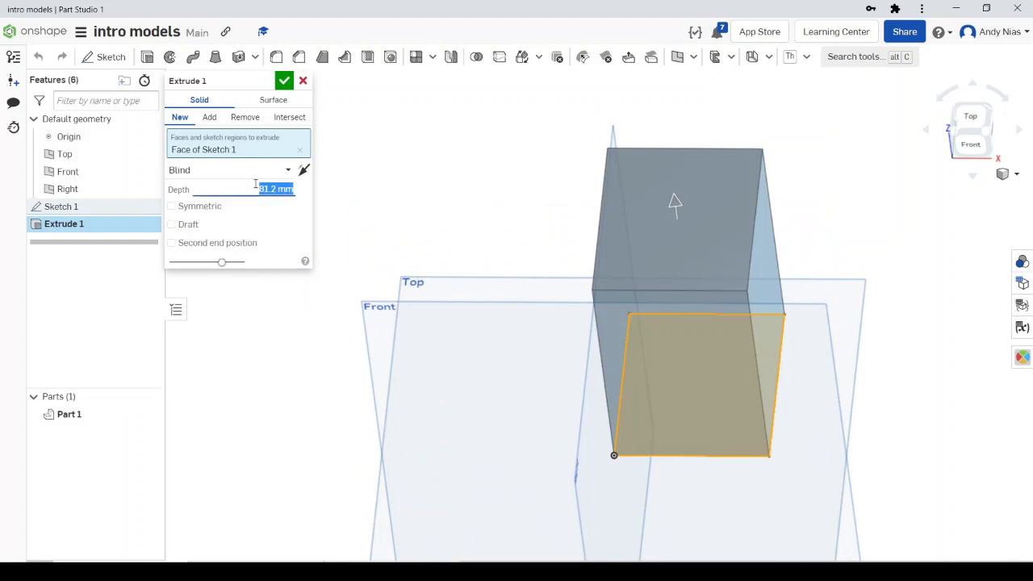
text(100)
key(Return)
click(284, 80)
- Sketch a rectangle about 27 mm wide and 34 mm long inside the block's top face and finish the sketch
mouse_move(495, 253)
right_down()
mouse_move(522, 283)
mouse_move(554, 269)
mouse_move(538, 247)
mouse_move(490, 269)
right_up()
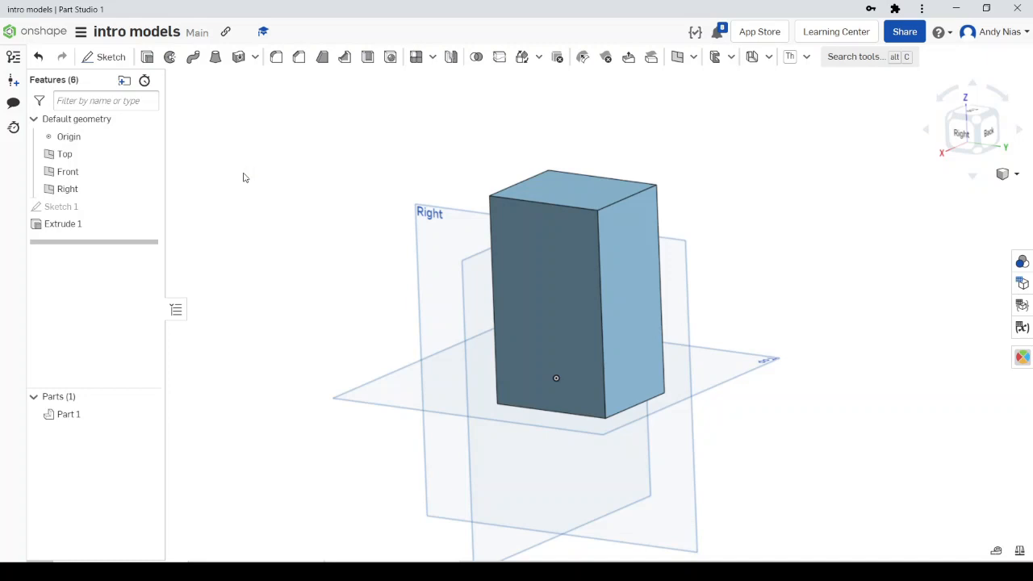
click(110, 58)
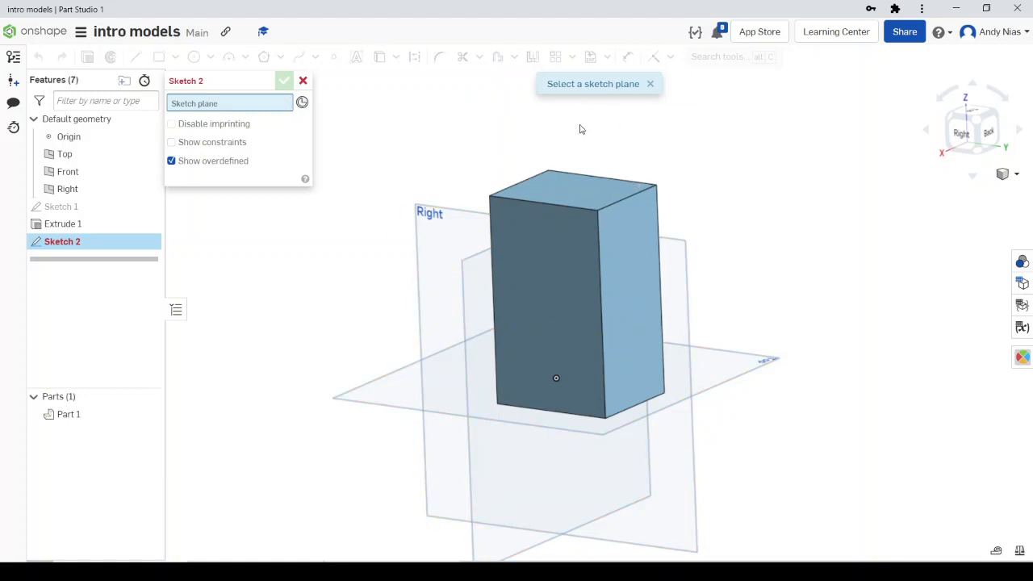
click(575, 194)
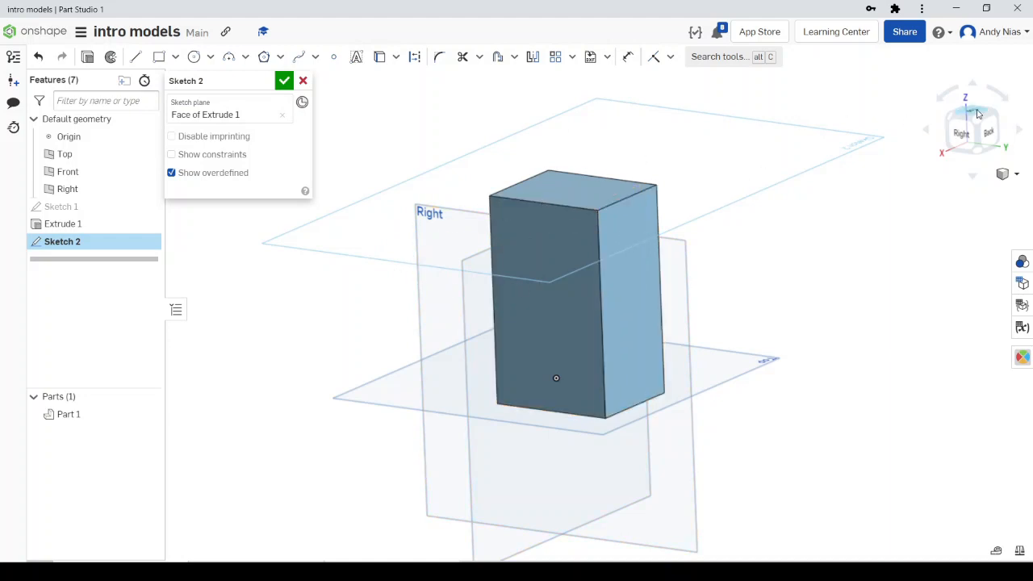
click(978, 114)
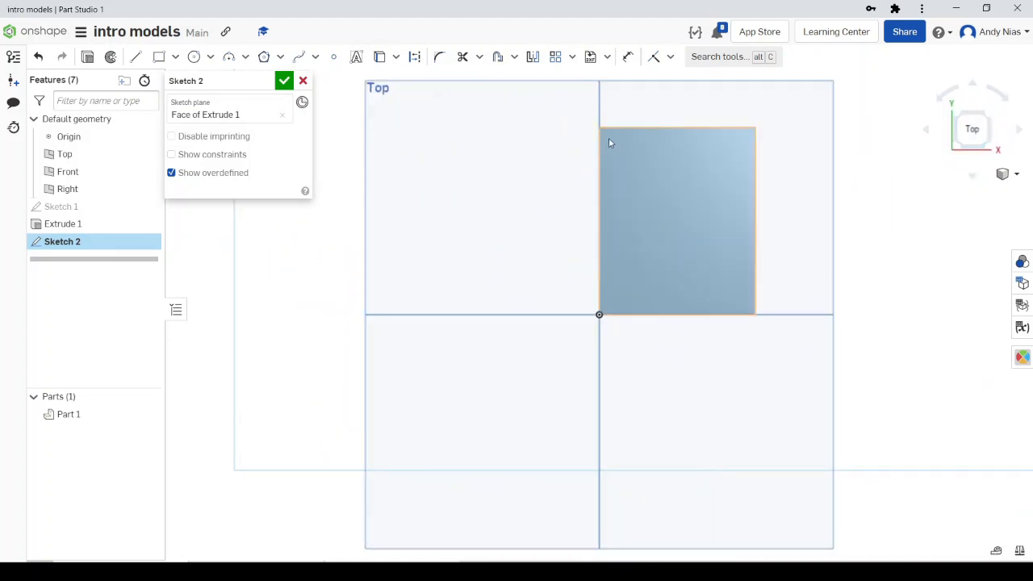
click(158, 57)
click(628, 165)
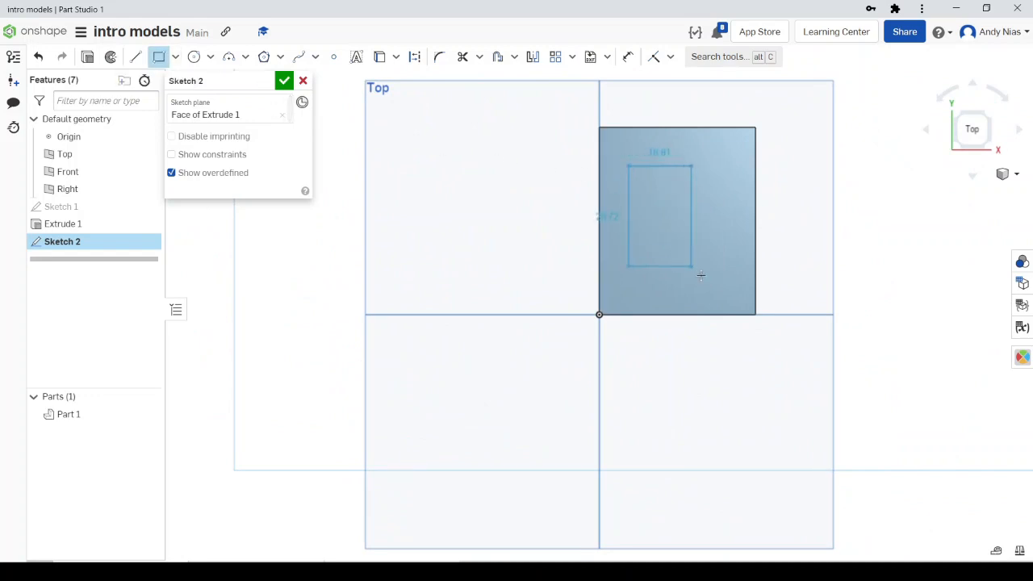
click(712, 272)
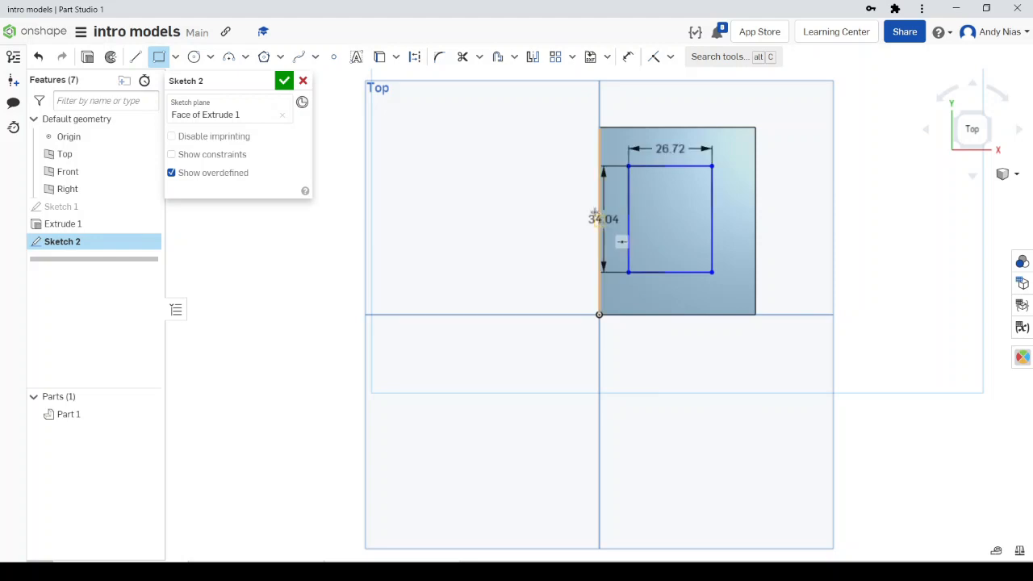
click(284, 81)
- Extrude the rectangle on the block's top face upward by 45 mm, adding it to the existing part
right_drag(491, 295, 495, 263)
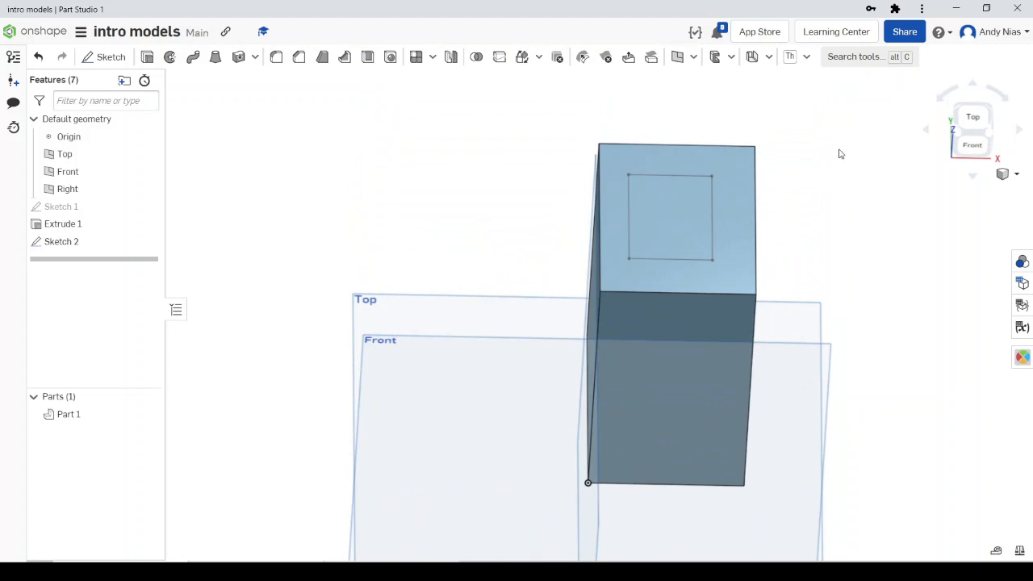
click(992, 135)
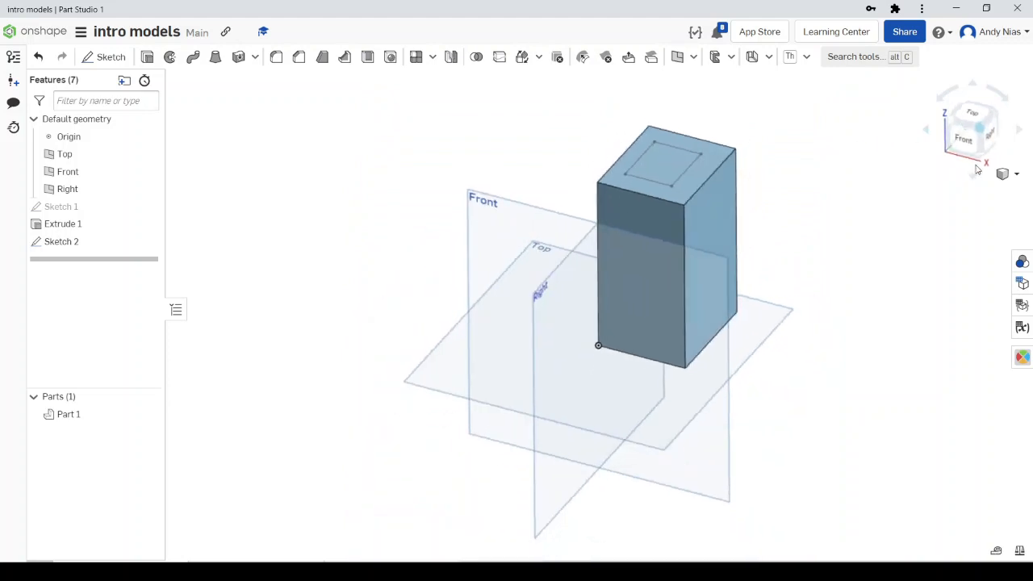
click(147, 56)
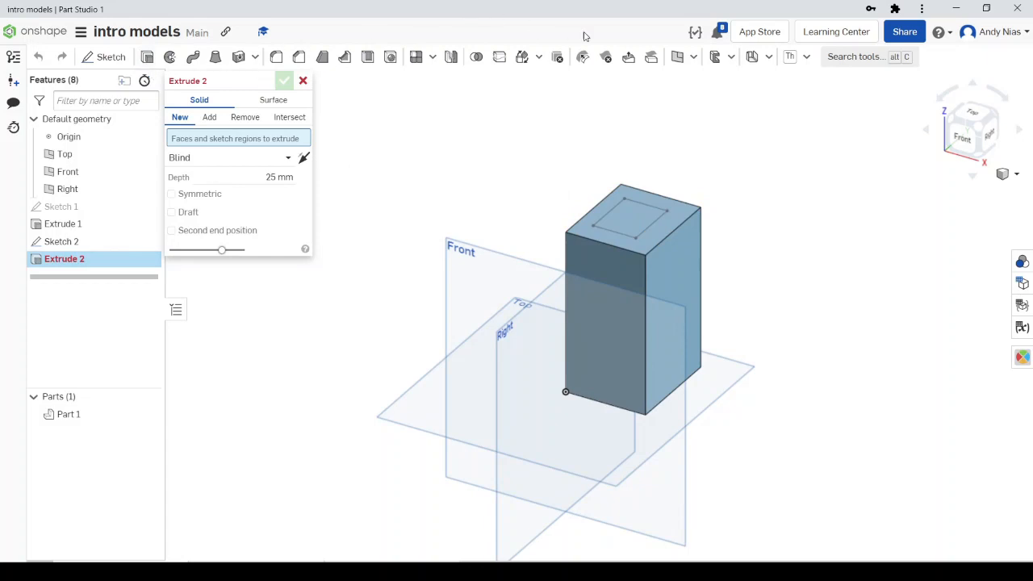
click(637, 212)
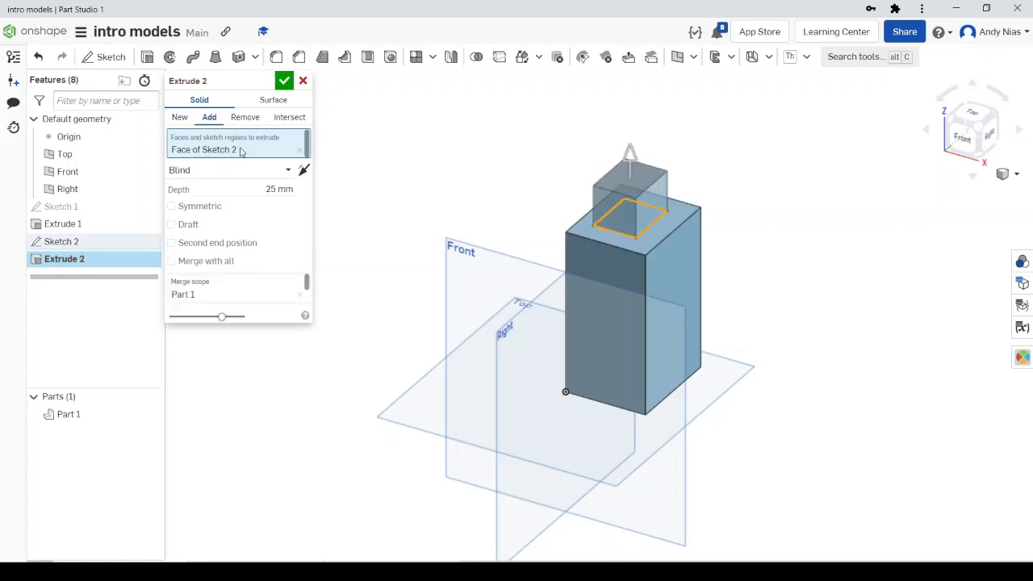
click(300, 150)
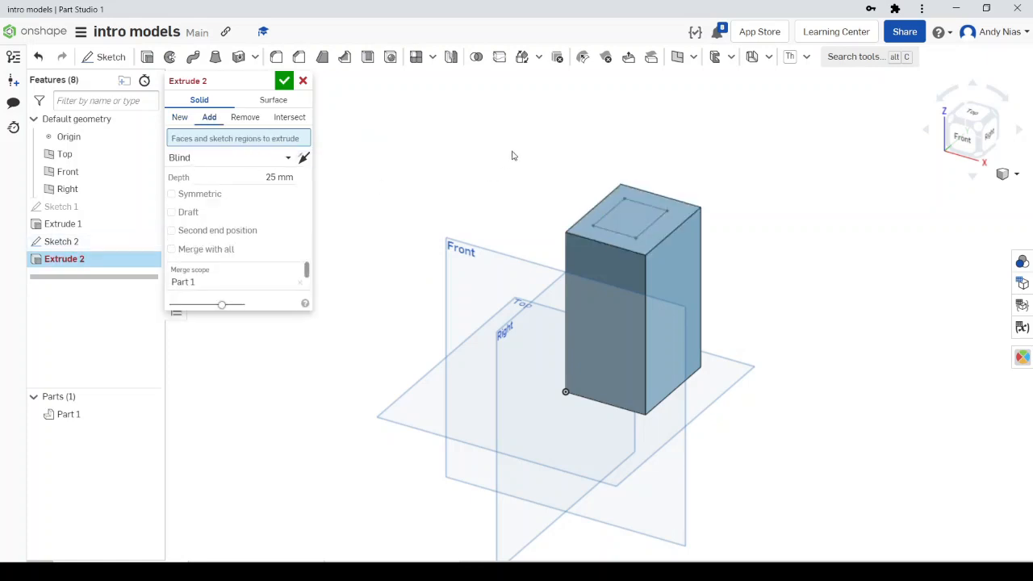
click(631, 215)
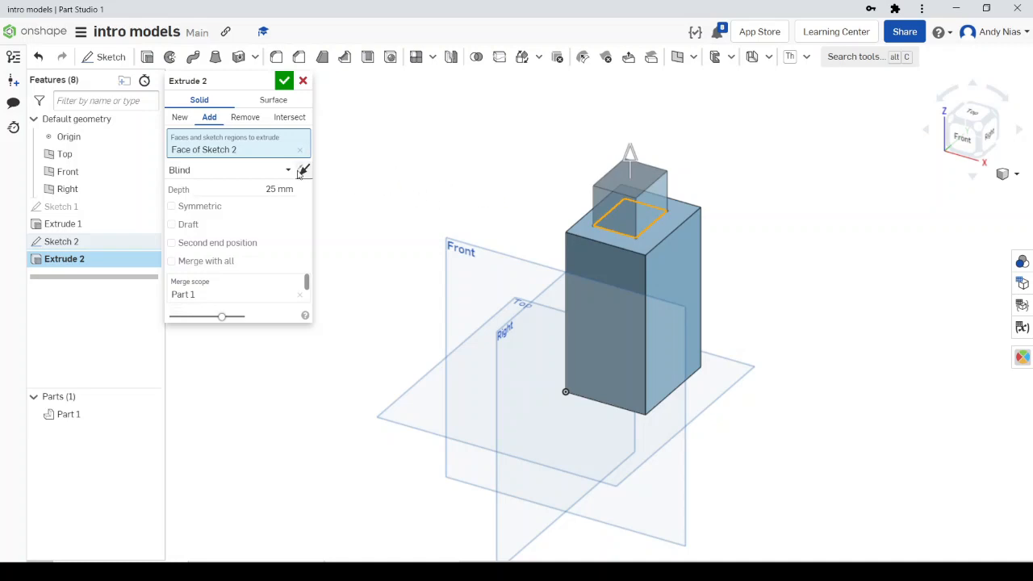
drag(628, 149, 632, 125)
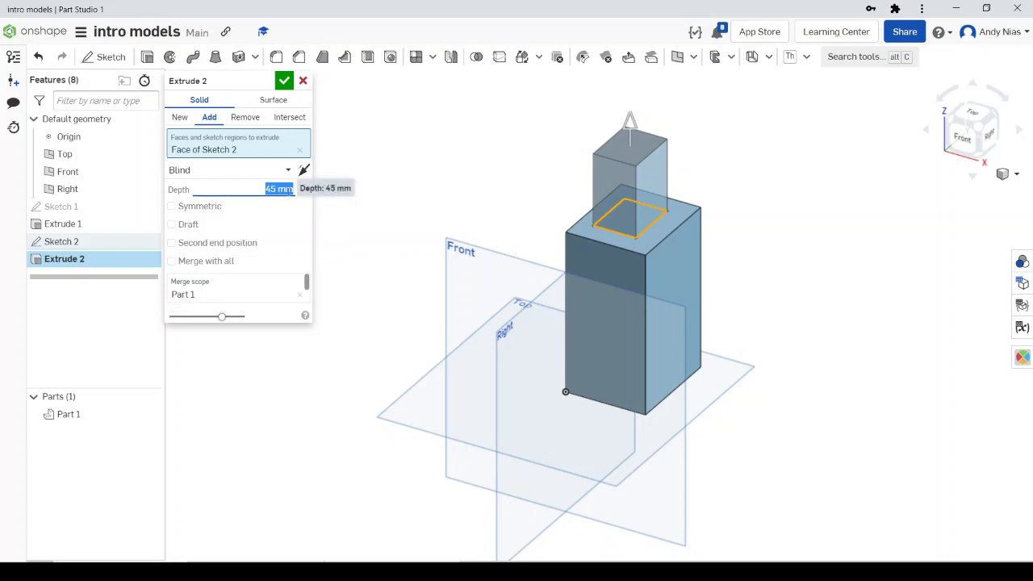
click(284, 80)
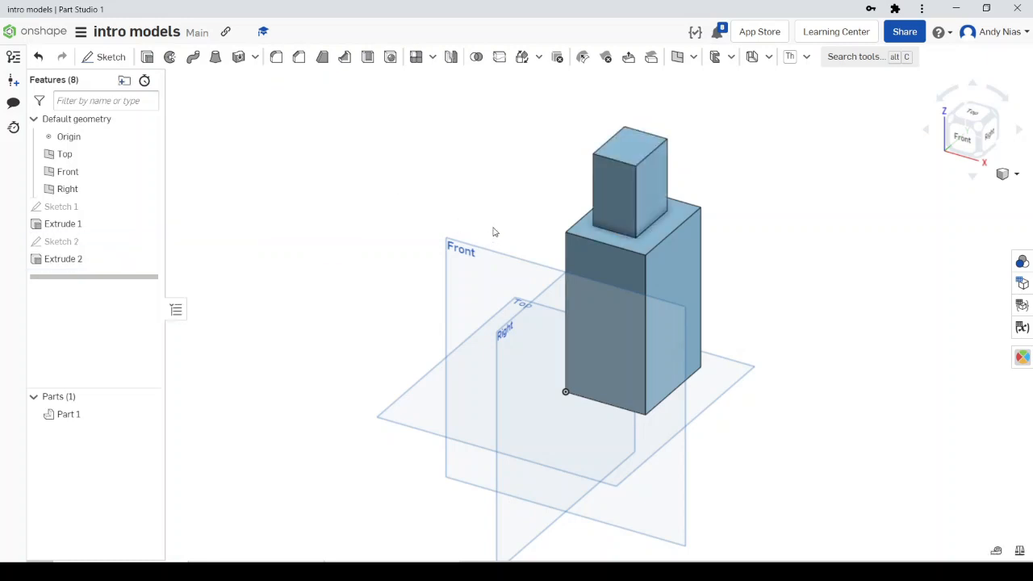
- Edit the extrusion on top of the block to remove material and reverse its direction so it cuts down into the block
scroll(492, 239, down, 2)
right_drag(495, 244, 557, 260)
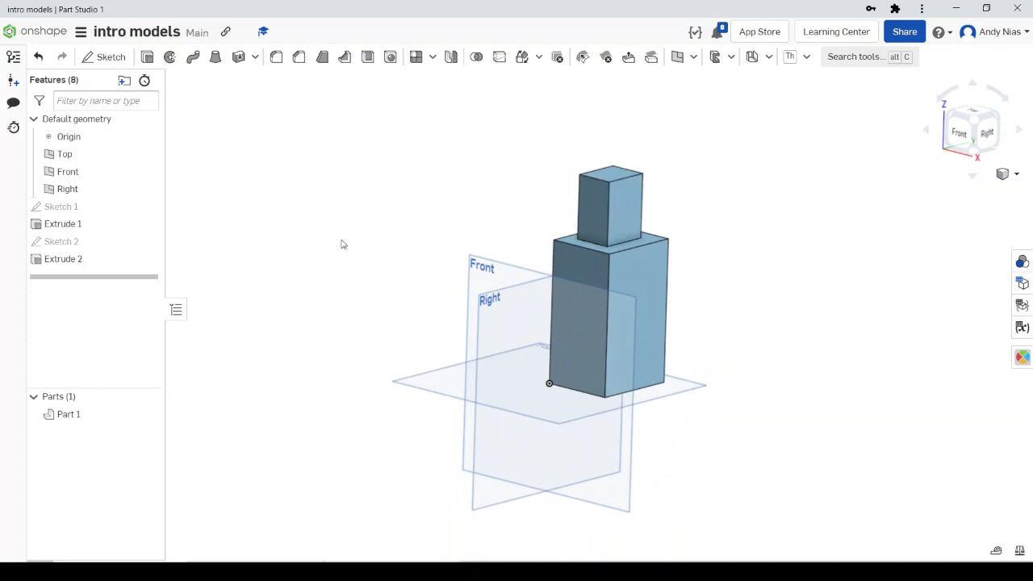
right_click(86, 260)
click(108, 290)
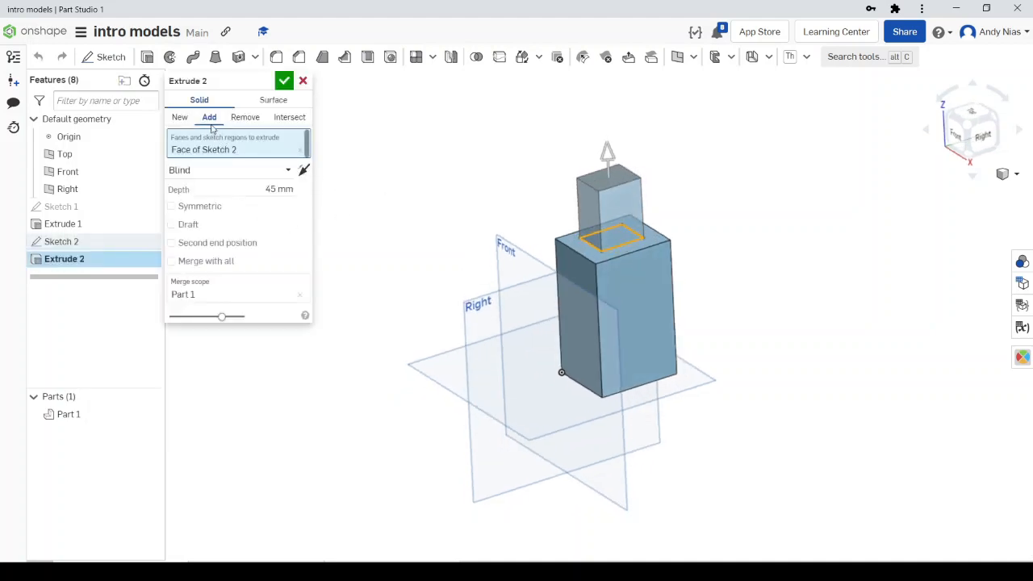
click(242, 119)
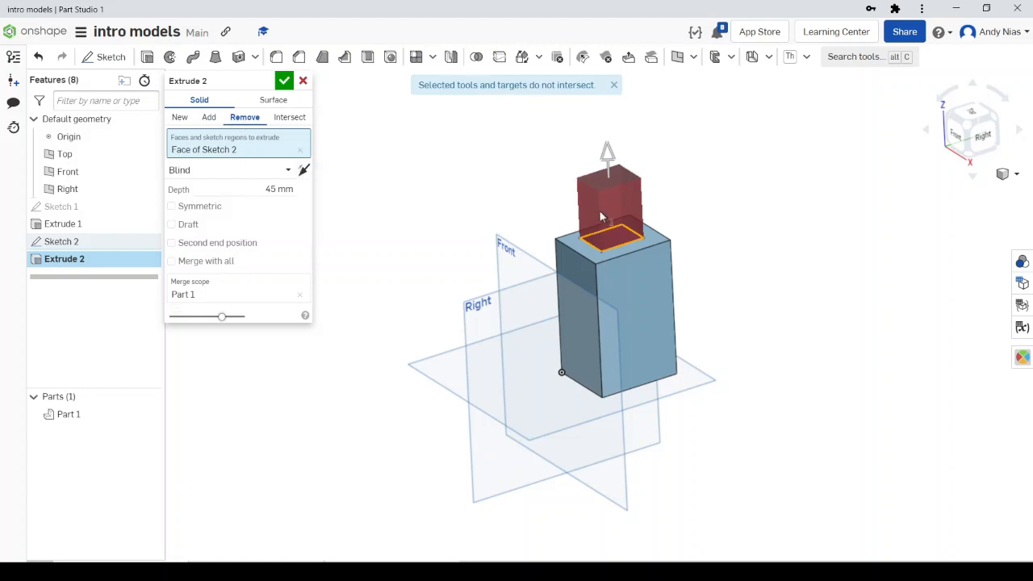
click(304, 169)
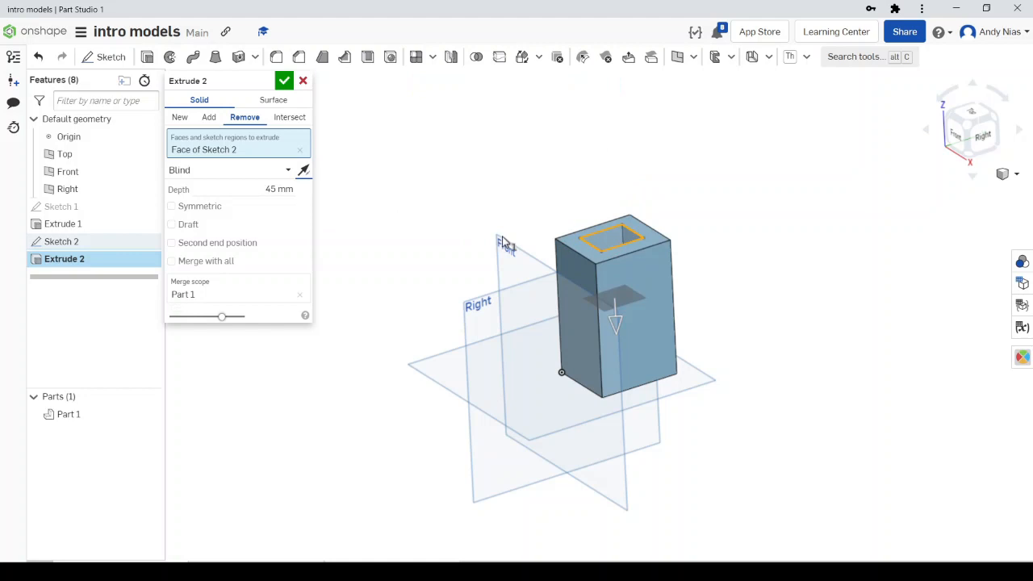
click(284, 80)
right_drag(597, 212, 584, 243)
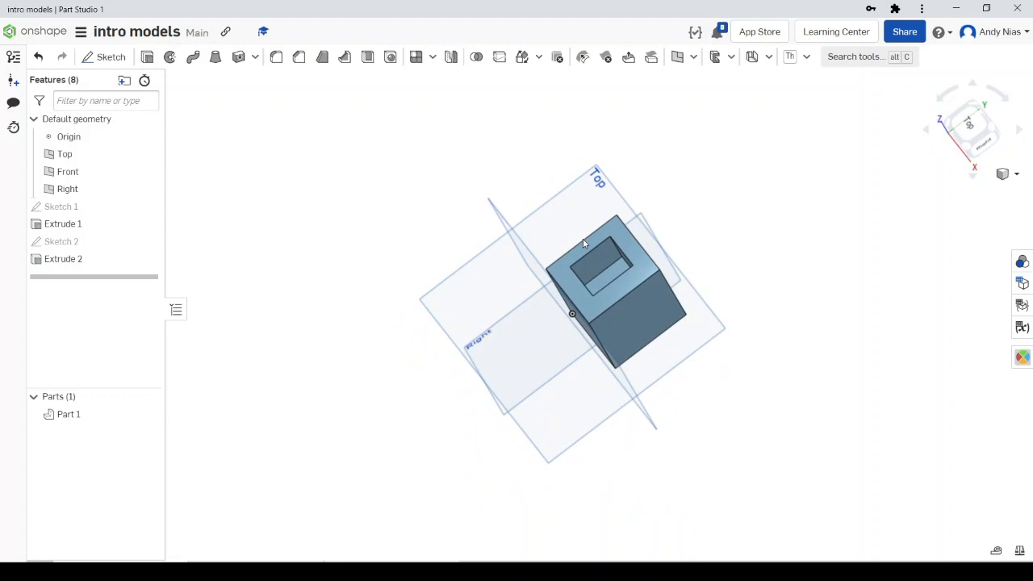
right_drag(584, 231, 597, 197)
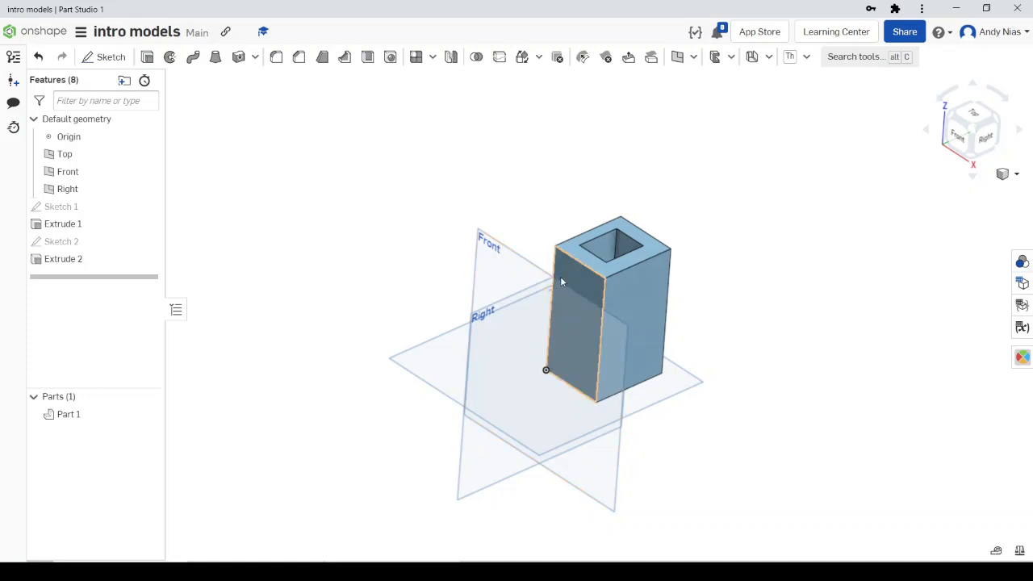
right_drag(657, 276, 670, 303)
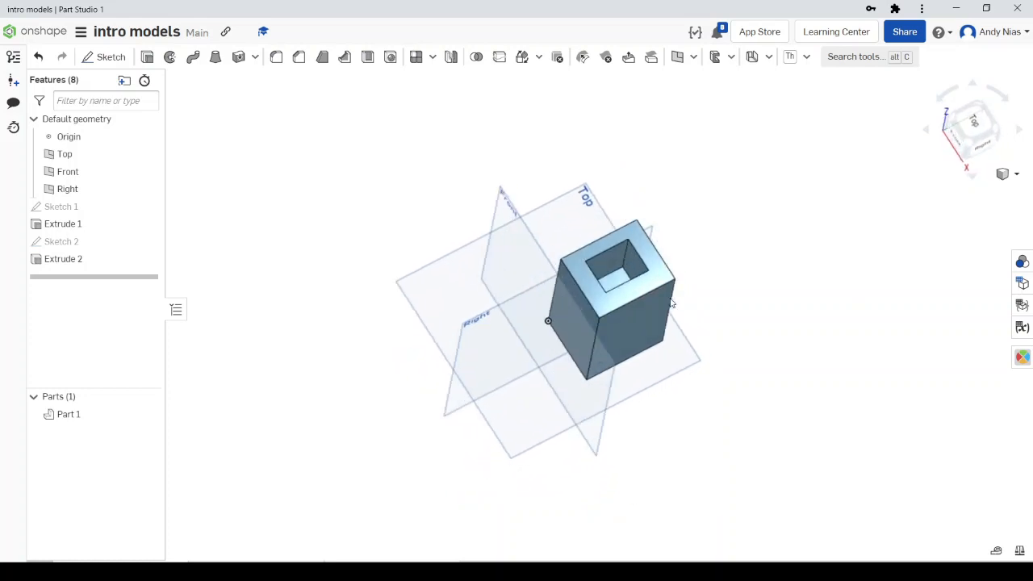